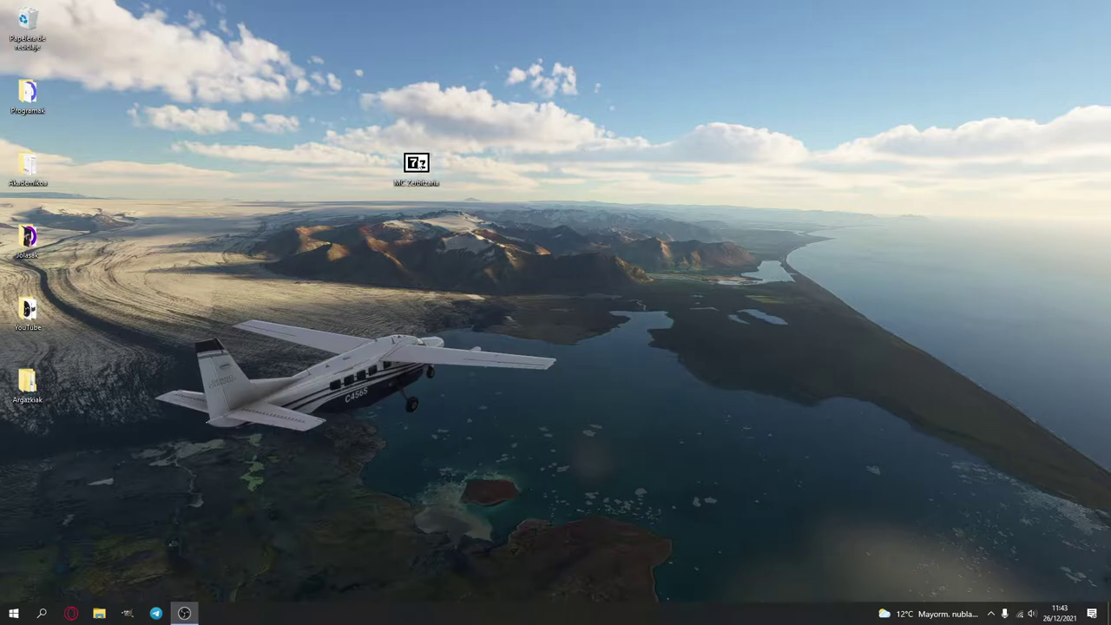
Extract the MC Zerbitzaria folder from its zip archive to the desktop and place it beside the archive.
{"action": "double_click", "coordinate": [417, 165]}
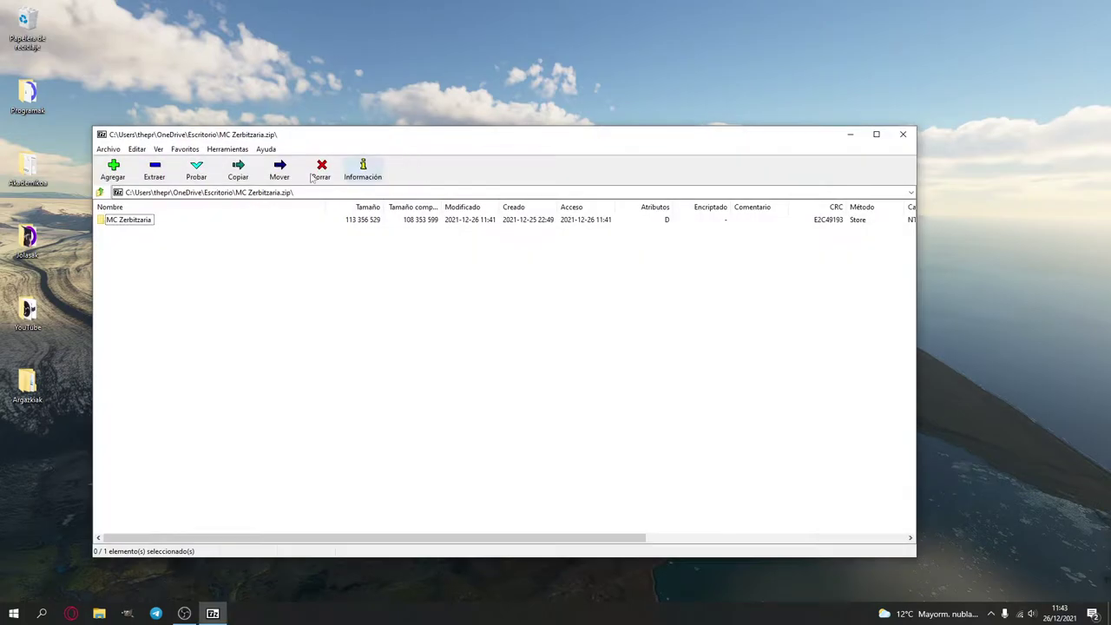
{"action": "left_click_drag", "start_coordinate": [139, 226], "coordinate": [460, 93]}
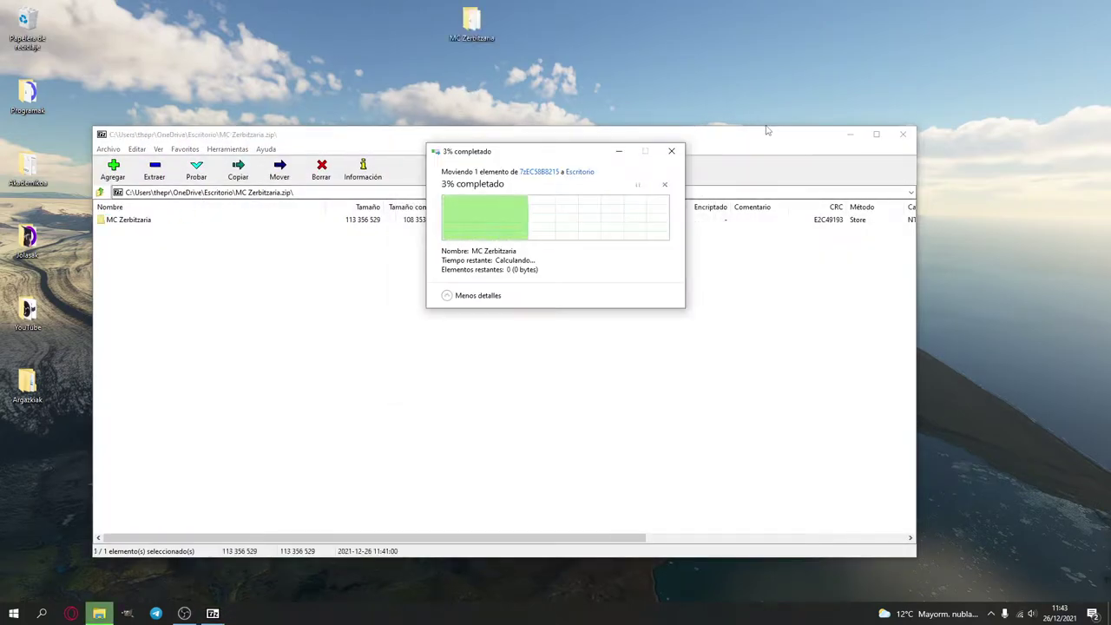
{"action": "left_click", "coordinate": [903, 134]}
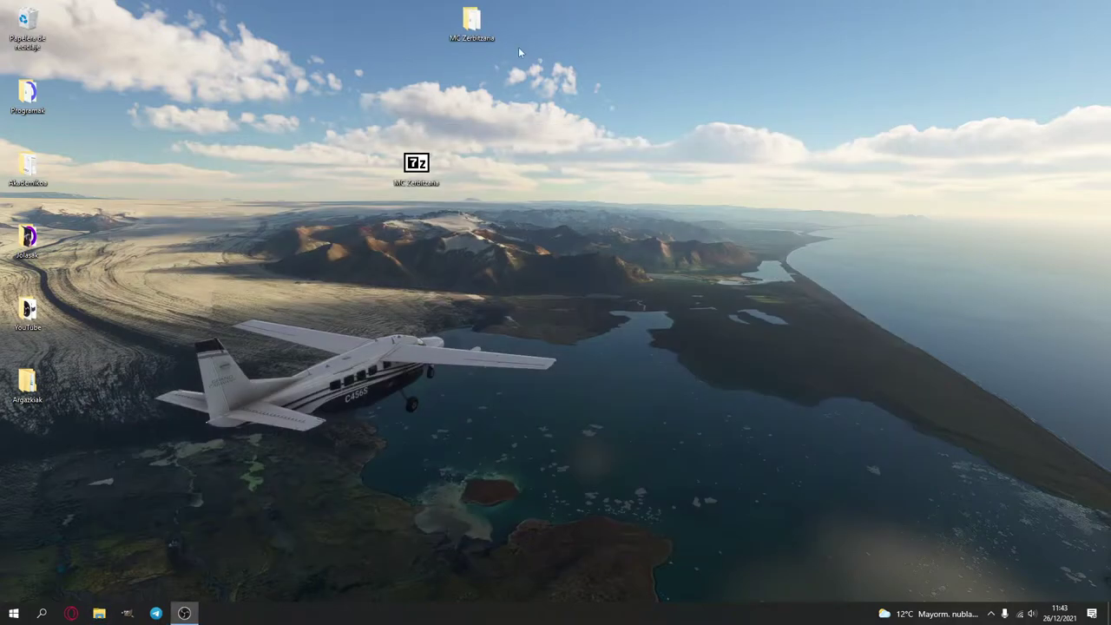
{"action": "left_click_drag", "start_coordinate": [472, 33], "coordinate": [489, 165]}
Install Java with jre-8u311-windows-x64 from the Java subfolder of the extracted MC Zerbitzaria folder.
{"action": "double_click", "coordinate": [485, 166]}
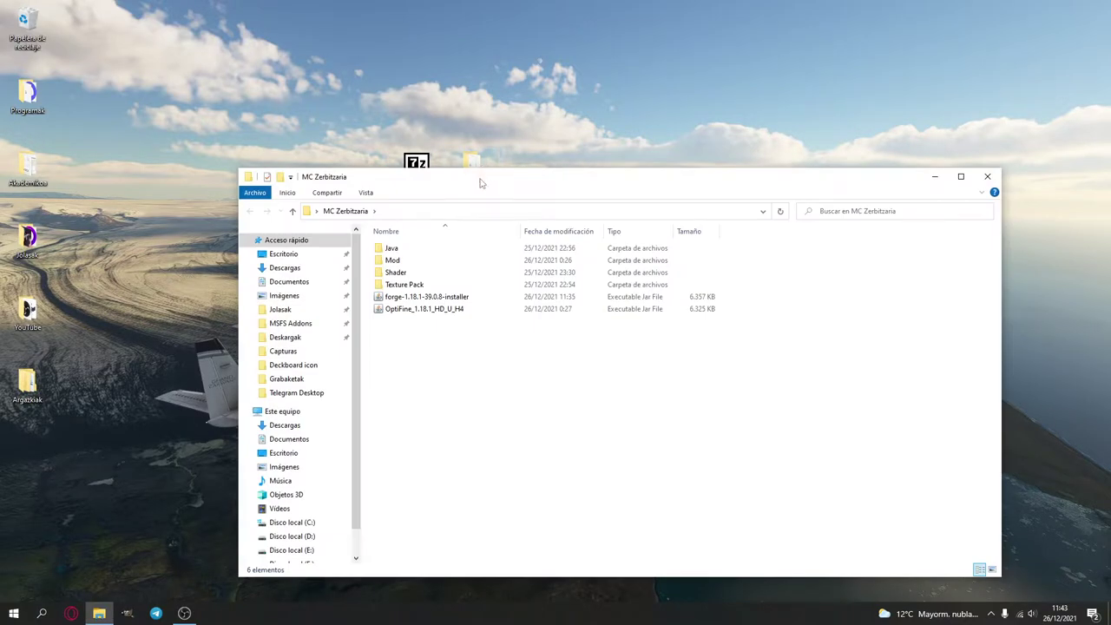
{"action": "left_click_drag", "start_coordinate": [482, 182], "coordinate": [472, 126]}
{"action": "double_click", "coordinate": [404, 192]}
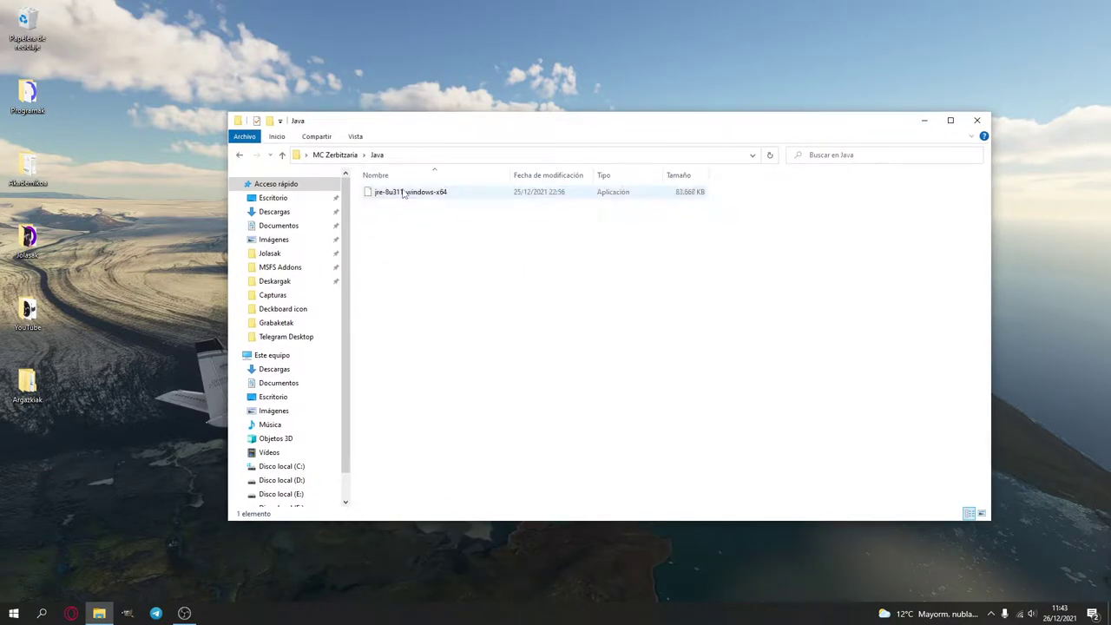
{"action": "left_click", "coordinate": [405, 192]}
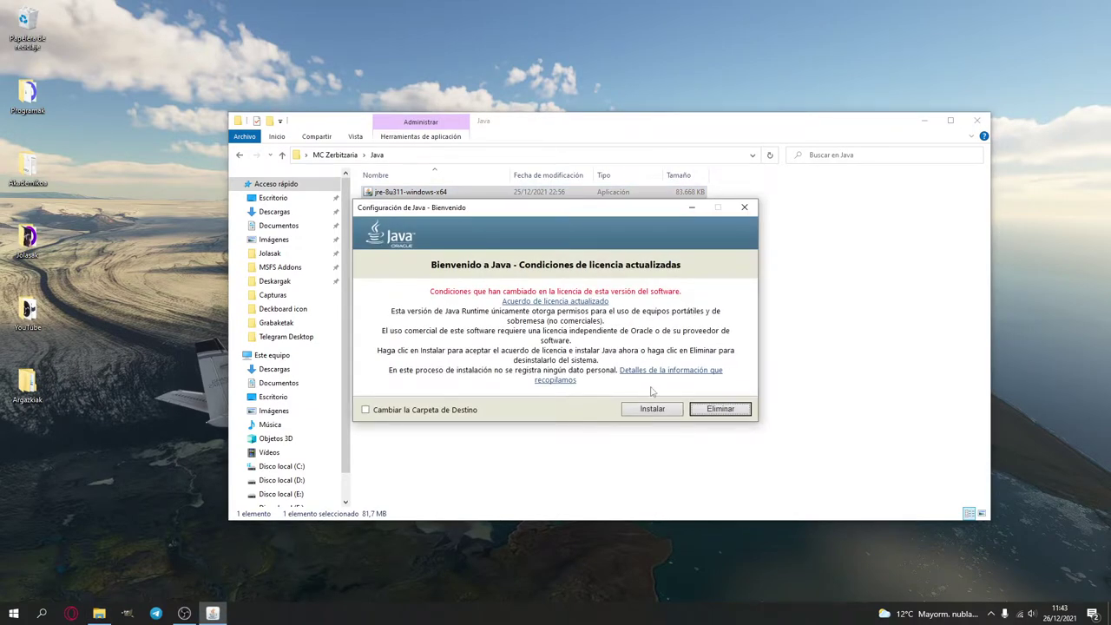
{"action": "left_click", "coordinate": [658, 414]}
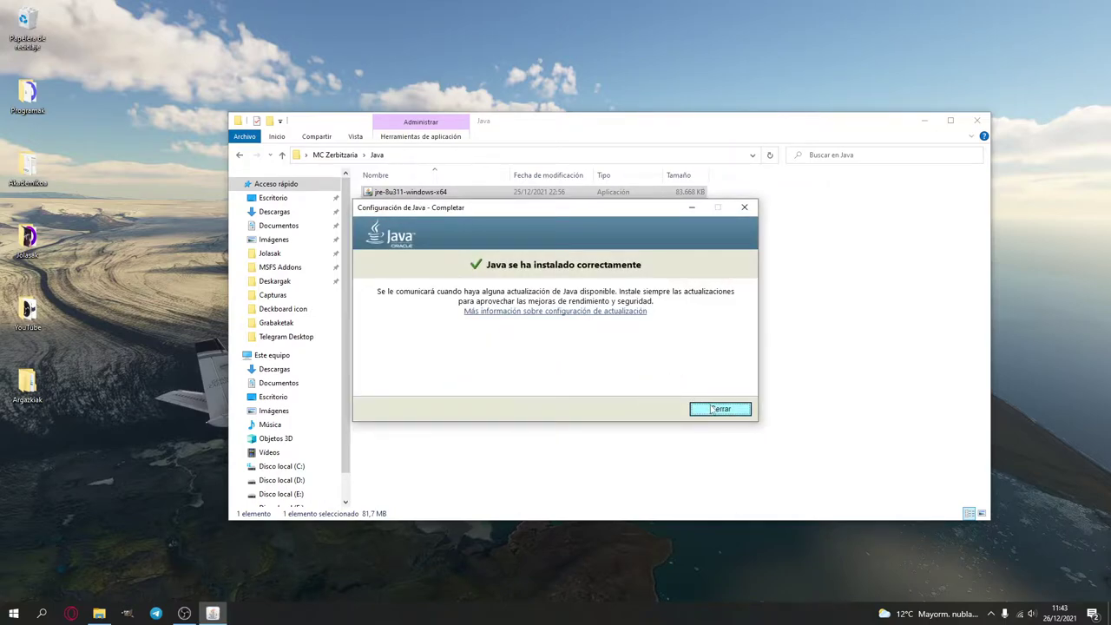
{"action": "left_click", "coordinate": [712, 409]}
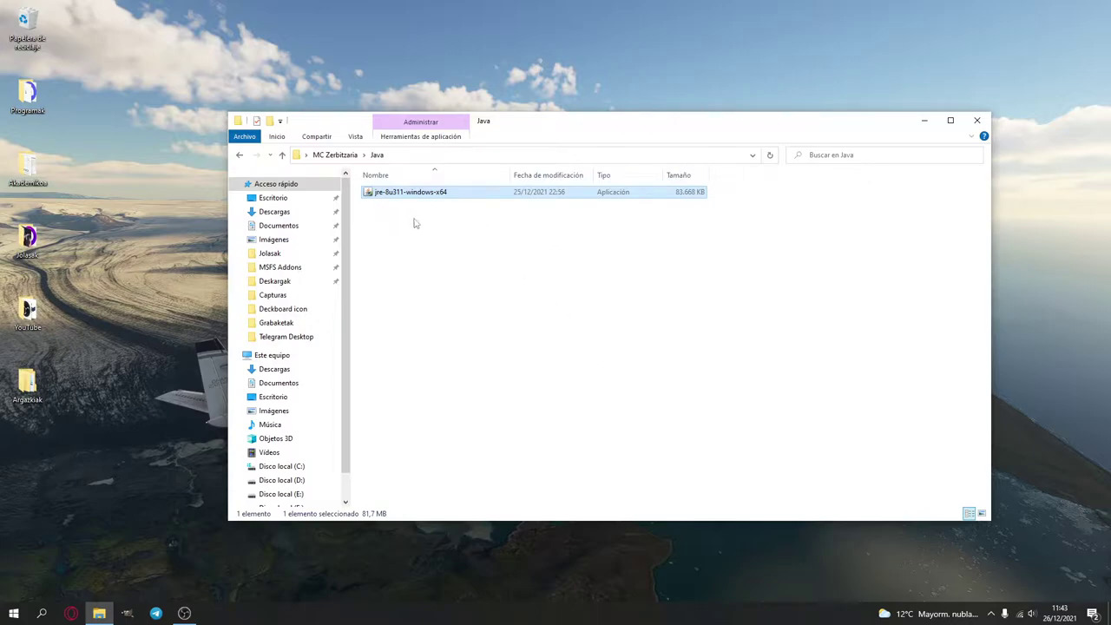
Run forge-1.18.1-39.0.8-installer from the MC Zerbitzaria folder and install the Forge client into .minecraft.
{"action": "key", "text": "BackSpace"}
{"action": "left_click", "coordinate": [426, 295]}
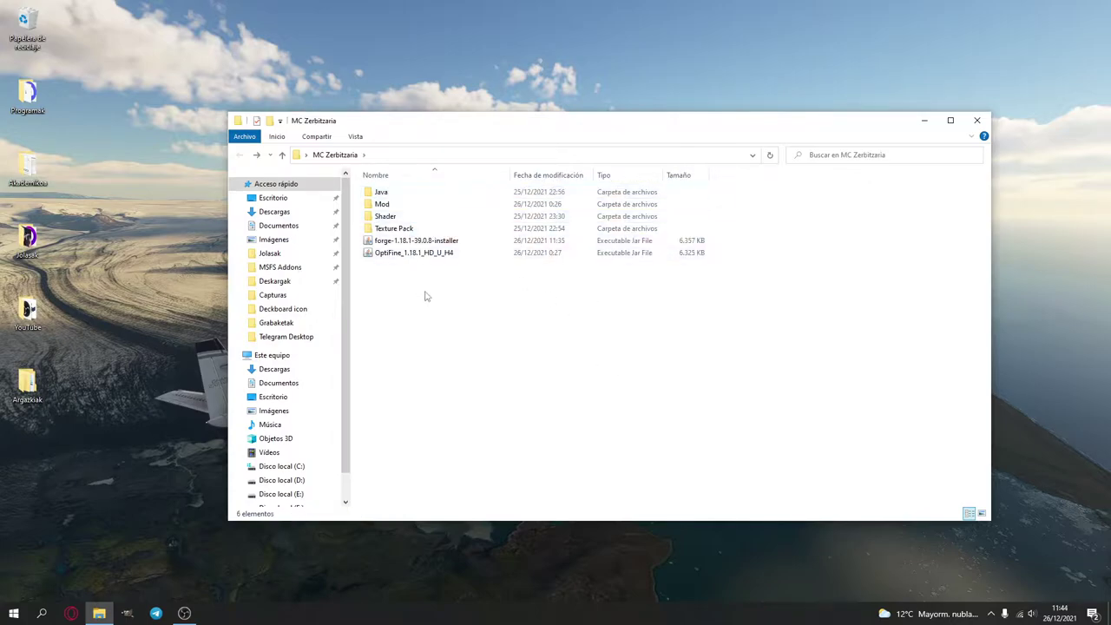
{"action": "left_click", "coordinate": [426, 243]}
{"action": "double_click", "coordinate": [426, 246]}
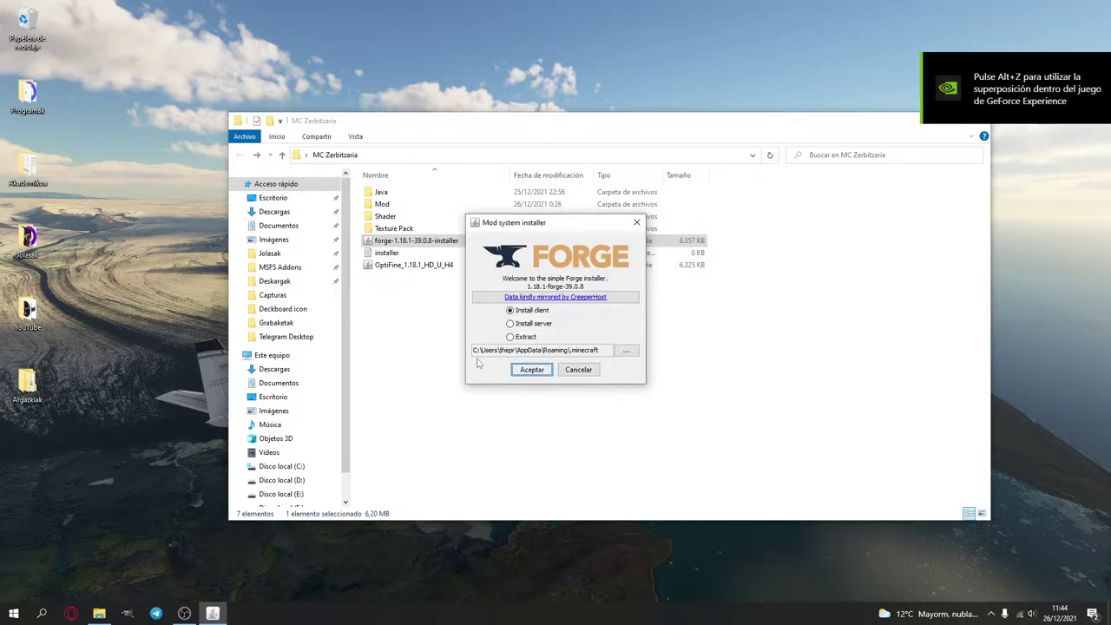
{"action": "left_click", "coordinate": [532, 371]}
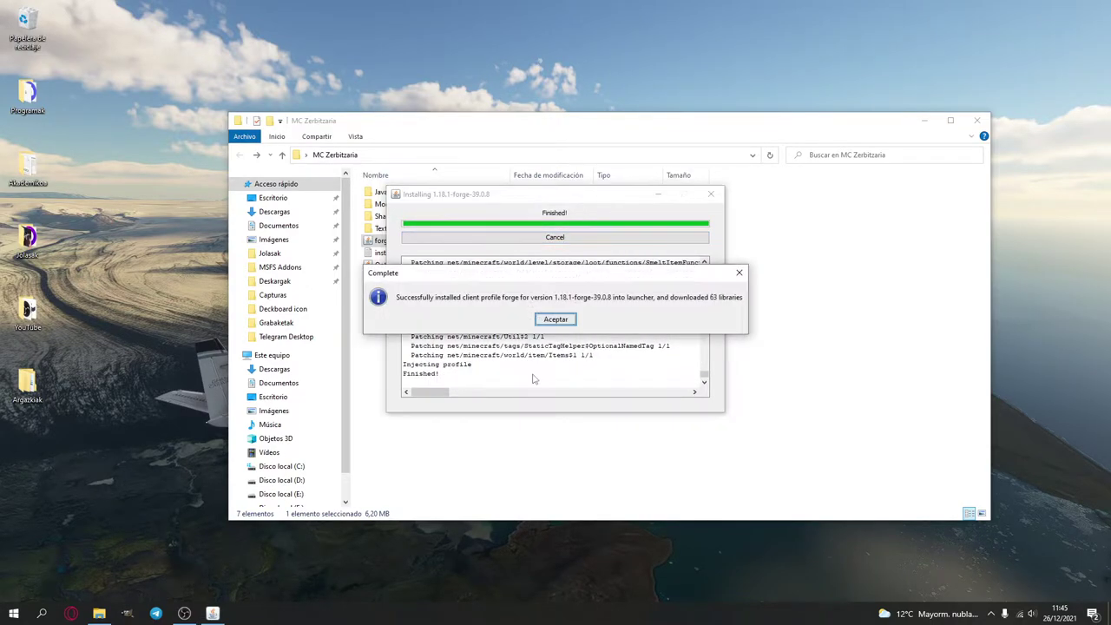
{"action": "left_click", "coordinate": [553, 321]}
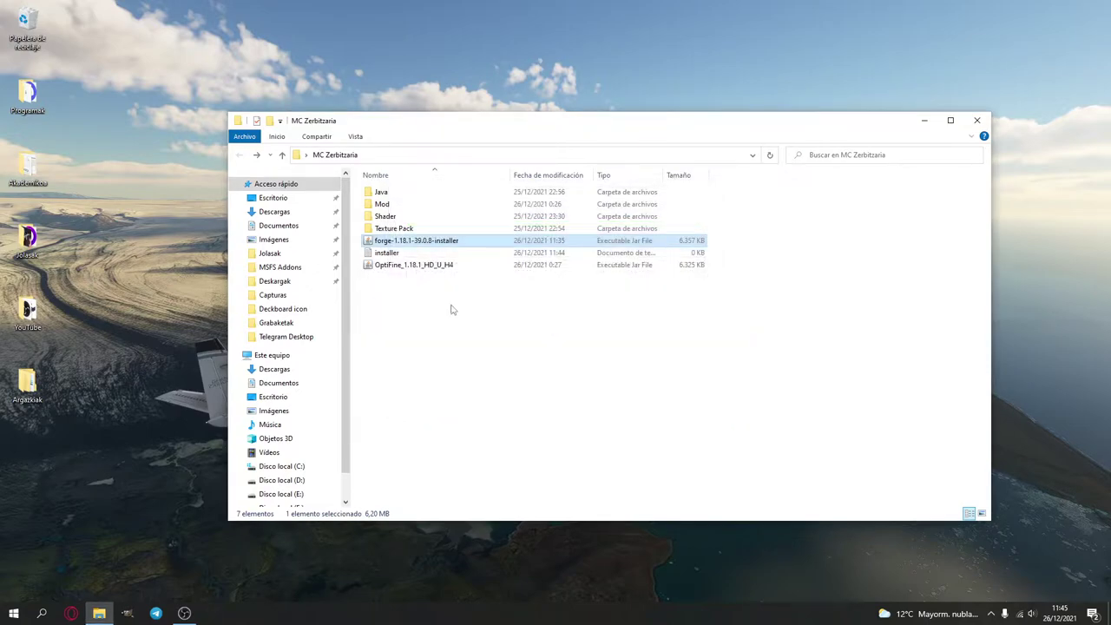
{"action": "left_click", "coordinate": [451, 310]}
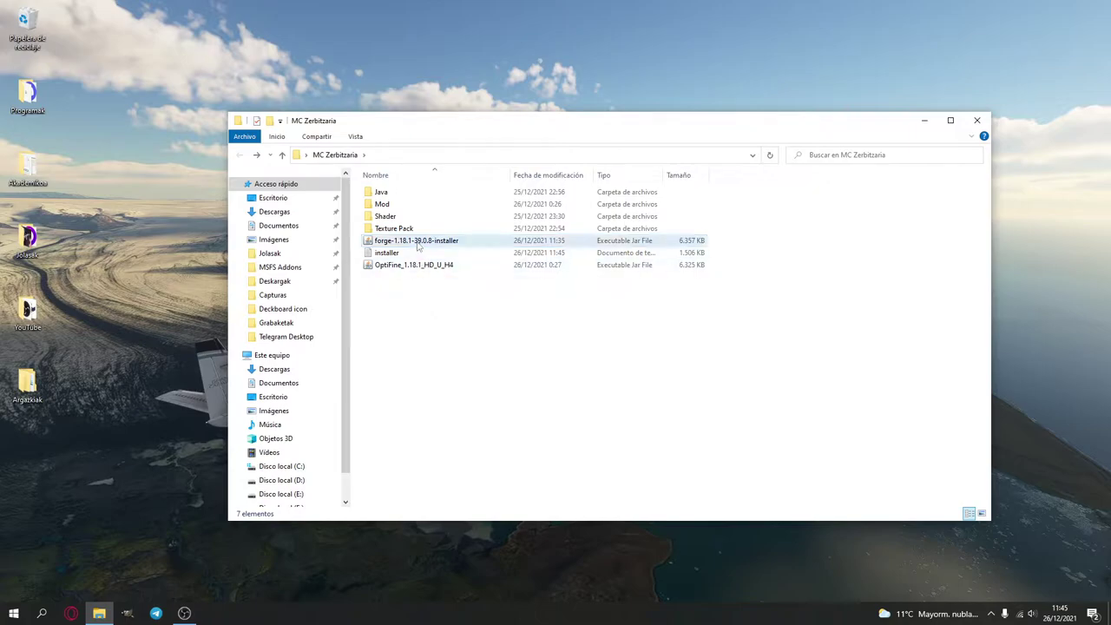
Open OptiFine_1.18.1_HD_U_H4 with Java(TM) Platform SE binary.
{"action": "left_click", "coordinate": [418, 244]}
{"action": "right_click", "coordinate": [418, 243]}
{"action": "key", "text": "Escape"}
{"action": "left_click", "coordinate": [412, 266]}
{"action": "right_click", "coordinate": [411, 269]}
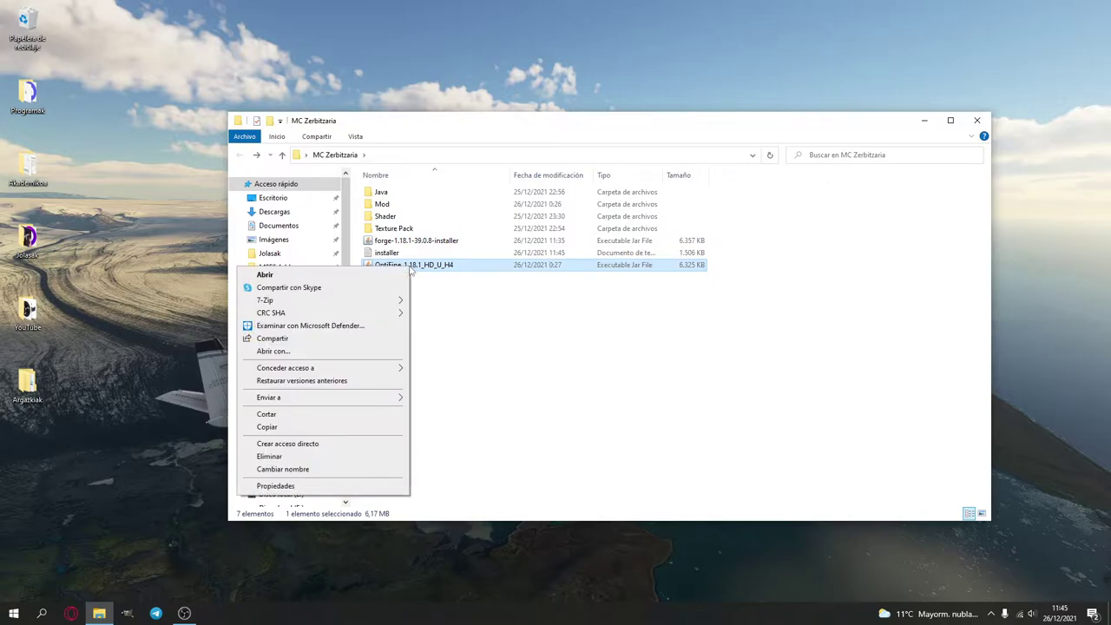
{"action": "left_click", "coordinate": [355, 351]}
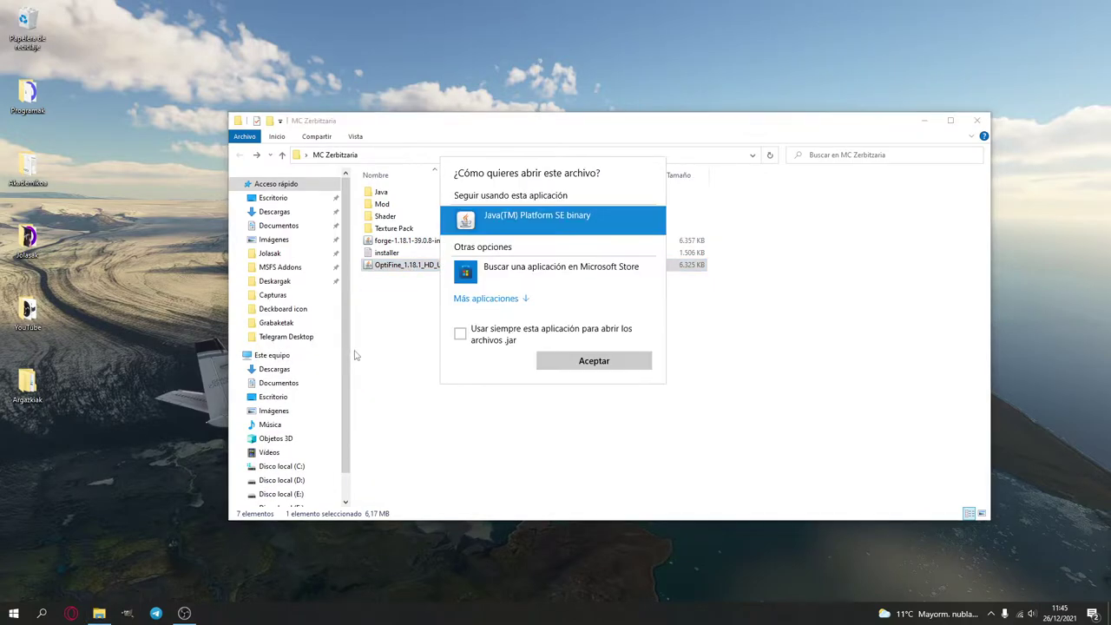
{"action": "left_click", "coordinate": [497, 299]}
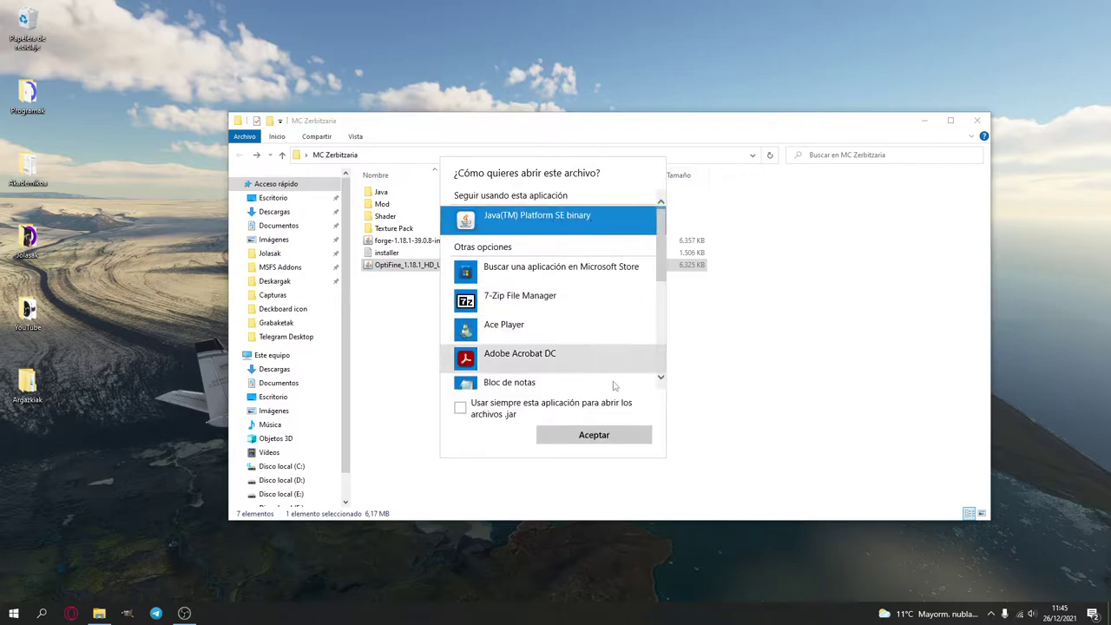
{"action": "scroll", "coordinate": [611, 367], "scroll_direction": "down", "scroll_amount": 3}
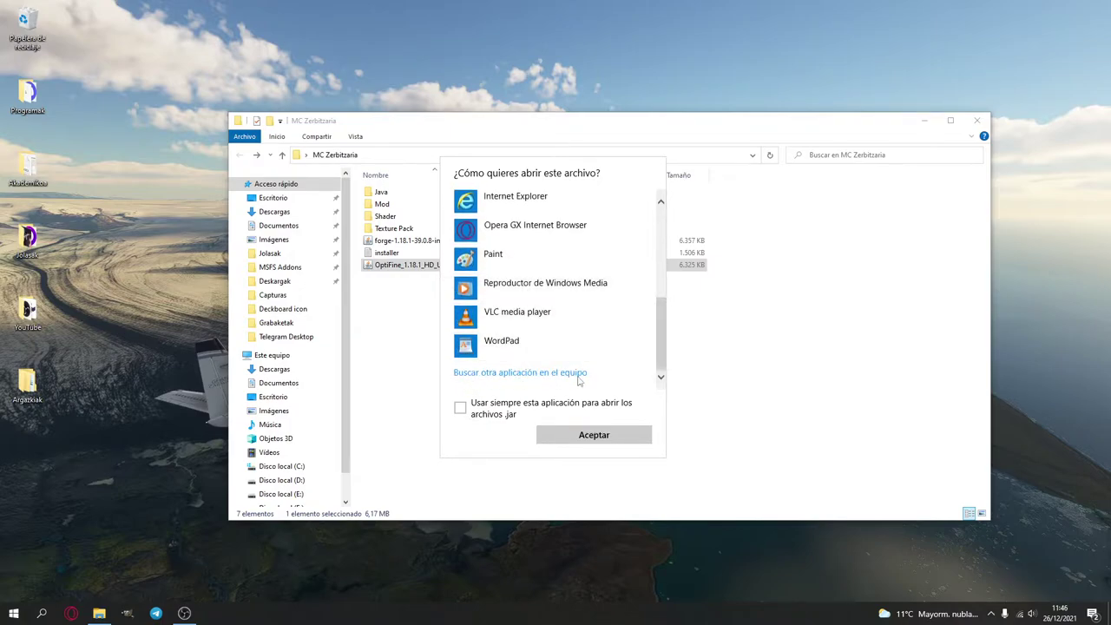
{"action": "scroll", "coordinate": [579, 378], "scroll_direction": "up", "scroll_amount": 5}
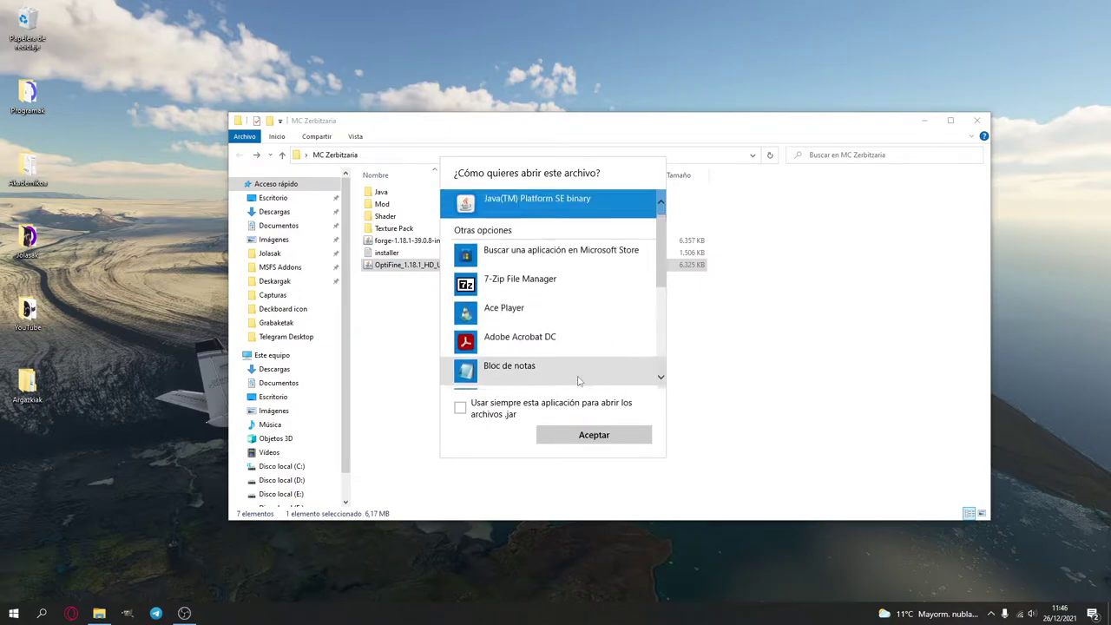
{"action": "left_click", "coordinate": [600, 439]}
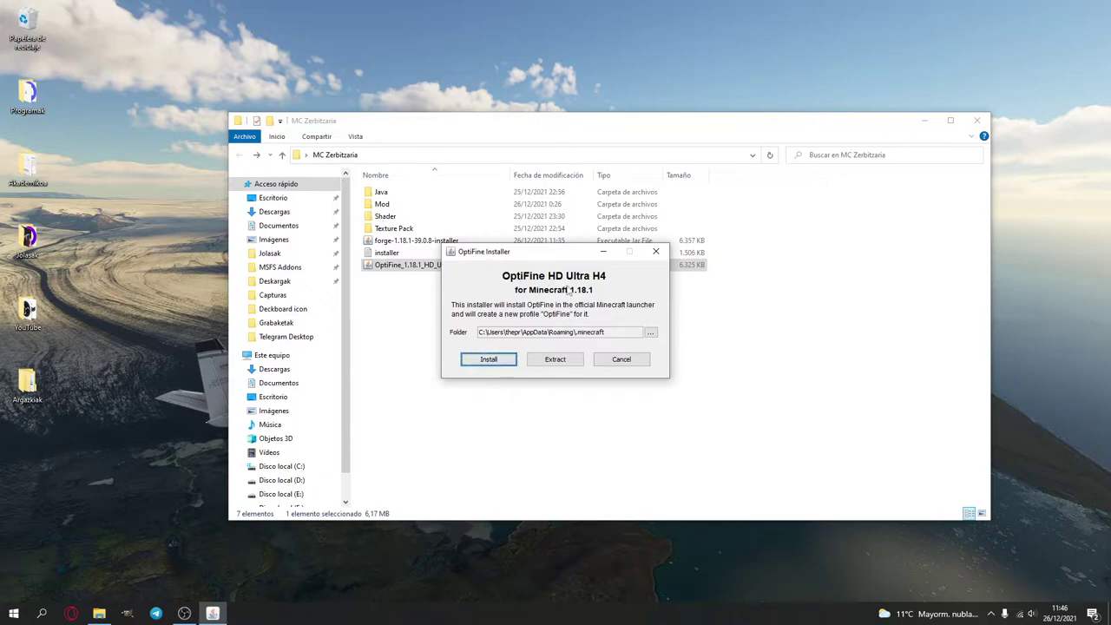
Install OptiFine HD Ultra H4 for Minecraft 1.18.1 into the .minecraft folder and dismiss the completion dialog.
{"action": "left_click", "coordinate": [490, 364]}
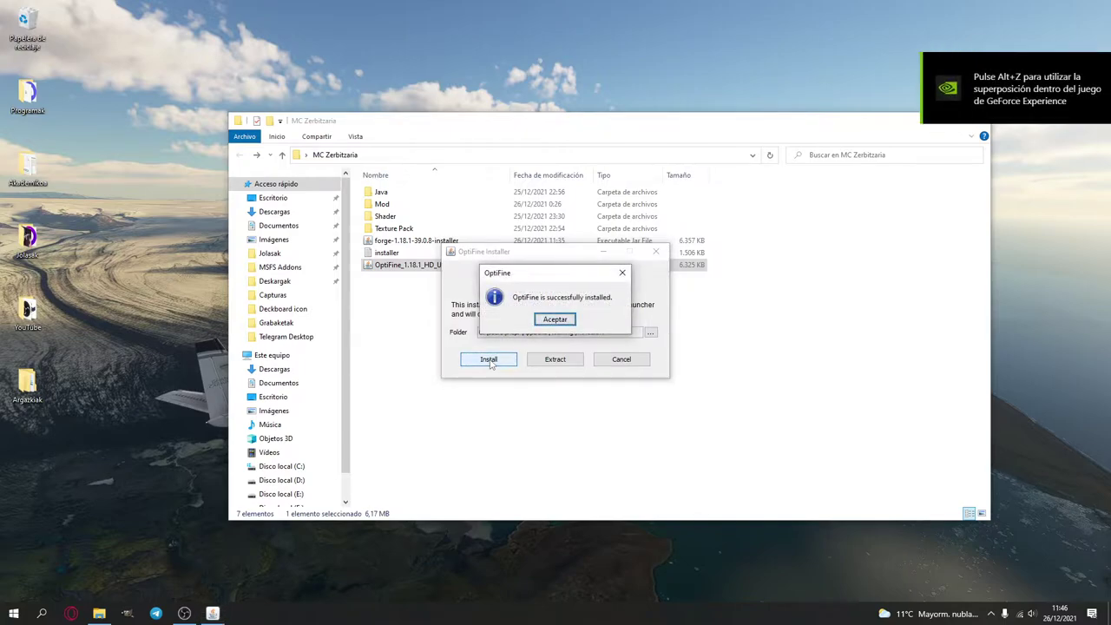
{"action": "left_click", "coordinate": [556, 320]}
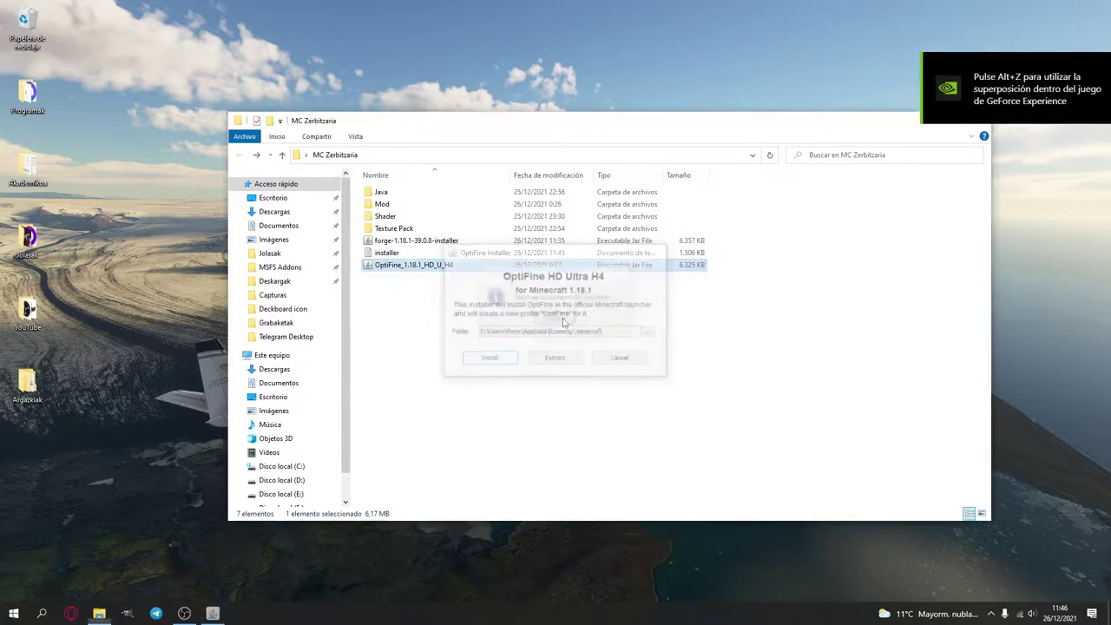
{"action": "left_click", "coordinate": [509, 321]}
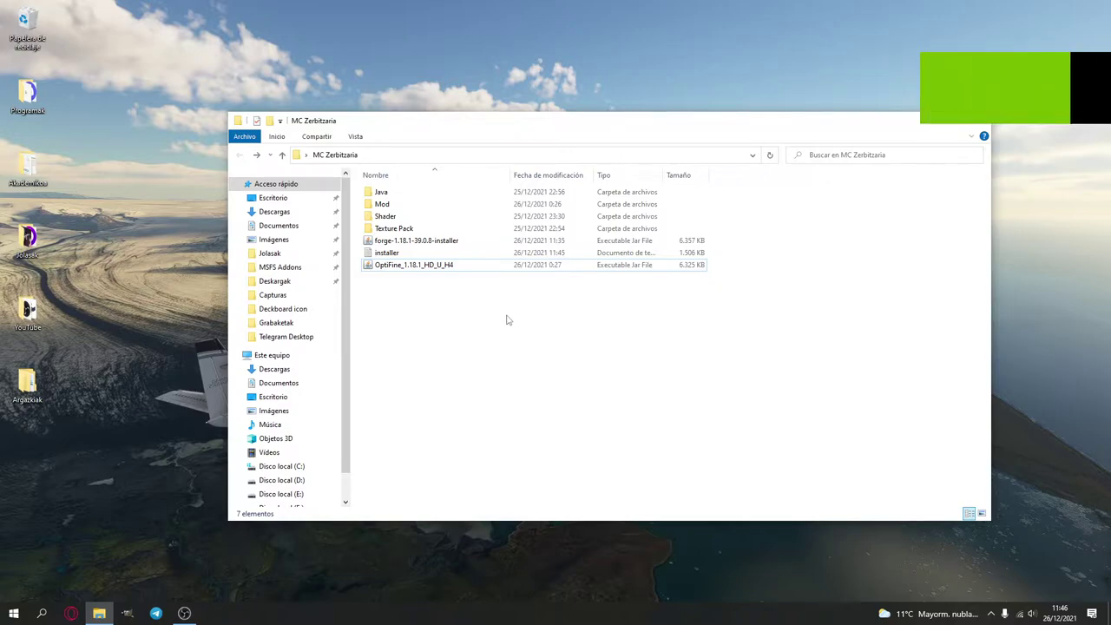
Copy the Xaeros_Minimap and XaerosWorldMap jar files from the Mod folder.
{"action": "double_click", "coordinate": [382, 204]}
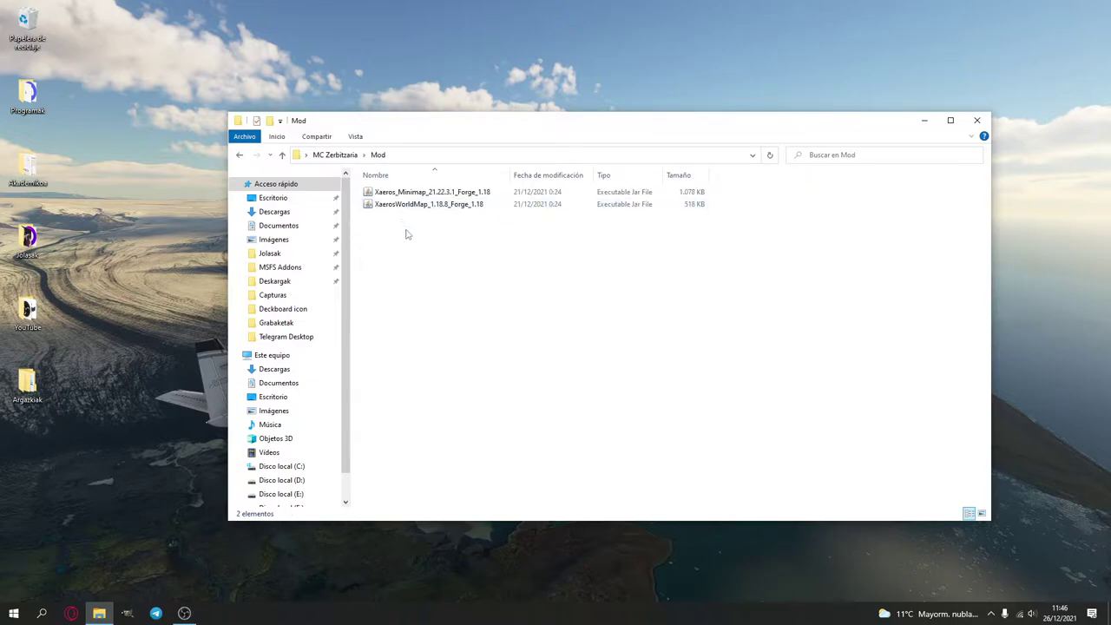
{"action": "left_click_drag", "start_coordinate": [435, 268], "coordinate": [417, 188]}
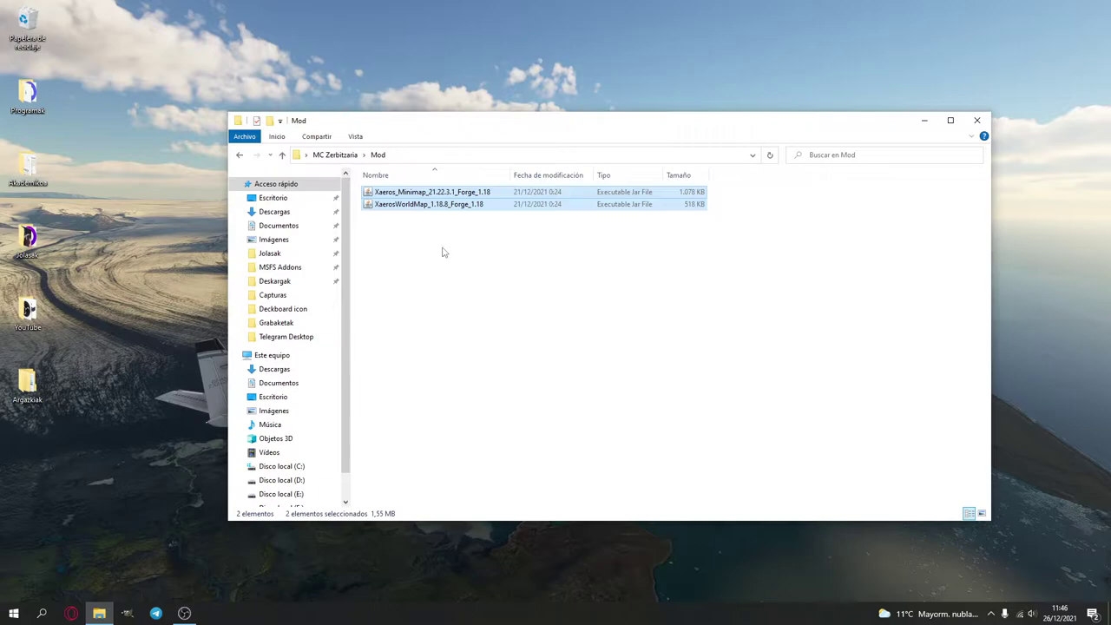
{"action": "right_click", "coordinate": [433, 209]}
{"action": "left_click", "coordinate": [388, 323]}
{"action": "left_click", "coordinate": [388, 322]}
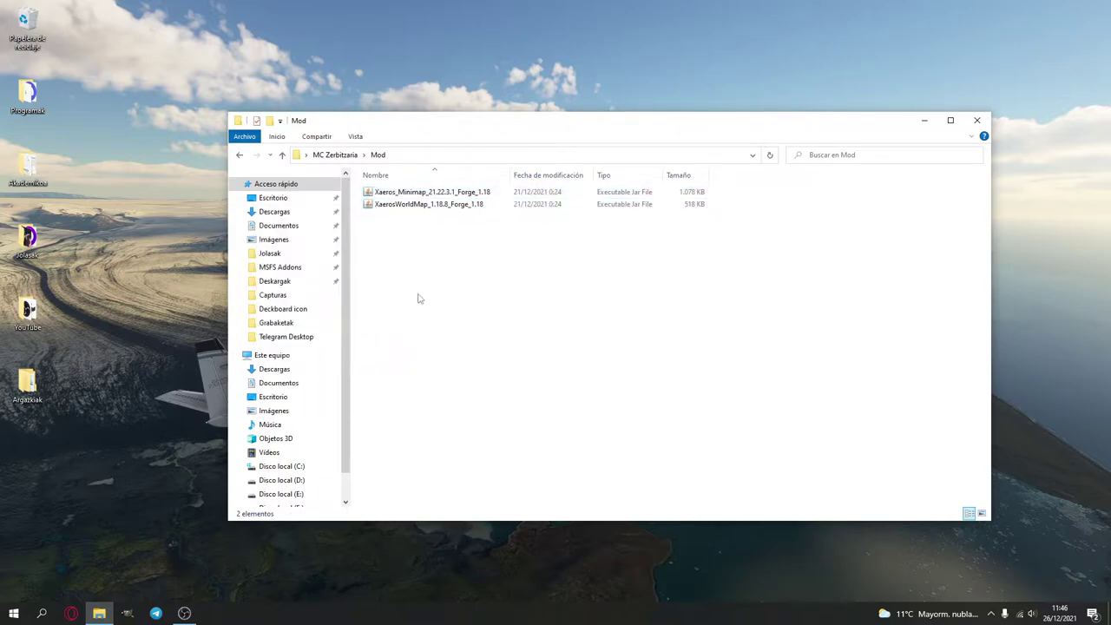
Go to the %appdata% location and open the .minecraft folder.
{"action": "left_click", "coordinate": [473, 154]}
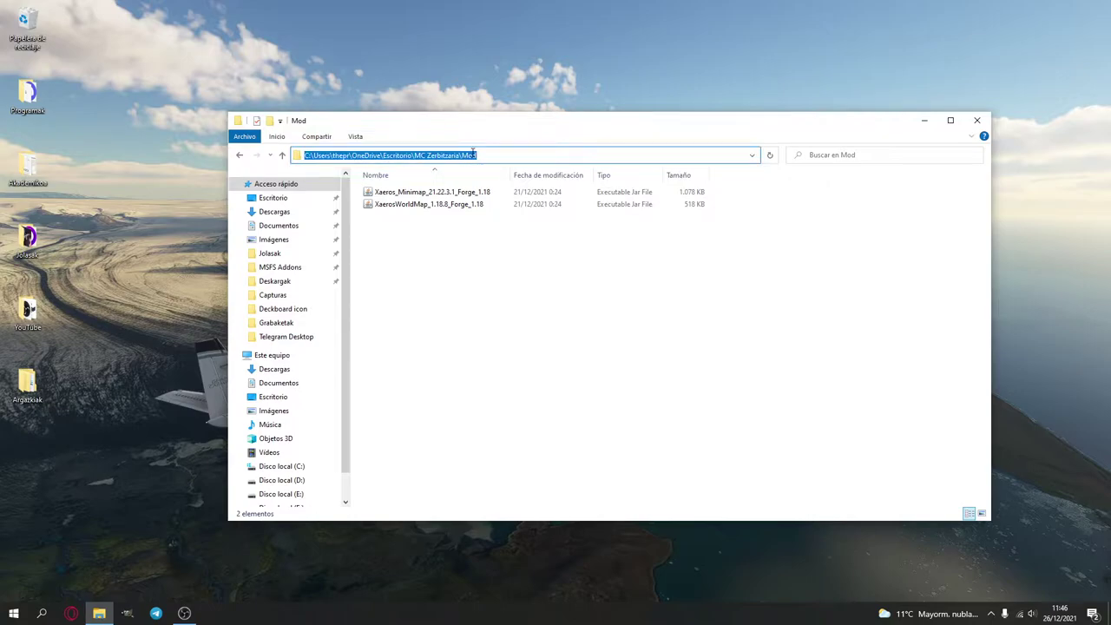
{"action": "type", "text": "%appda"}
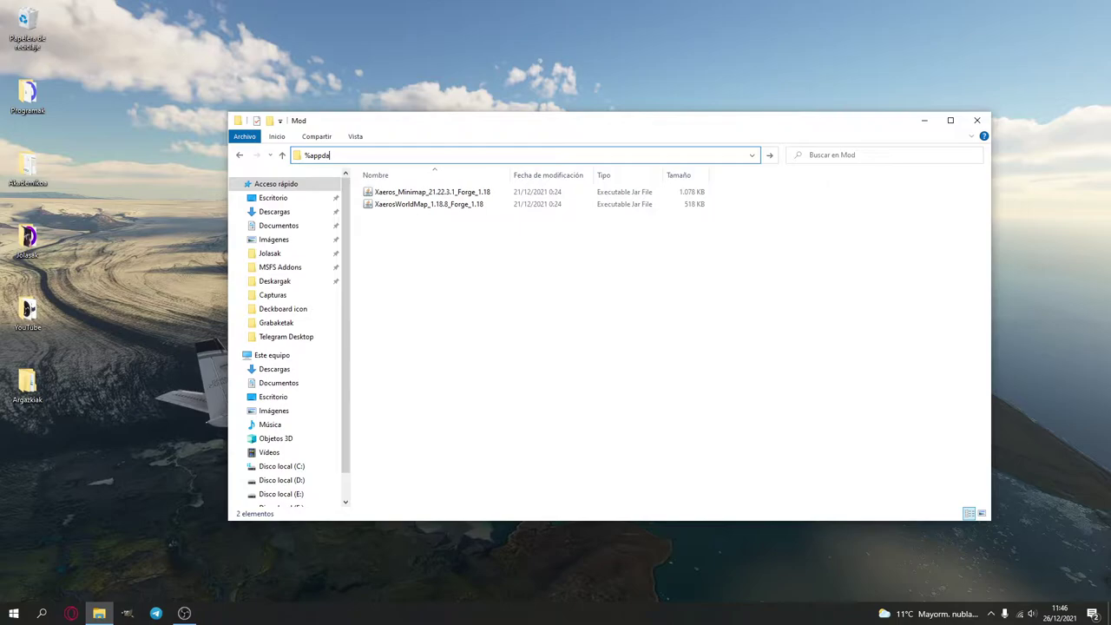
{"action": "type", "text": "tqa"}
{"action": "type", "text": "%"}
{"action": "key", "text": "Return"}
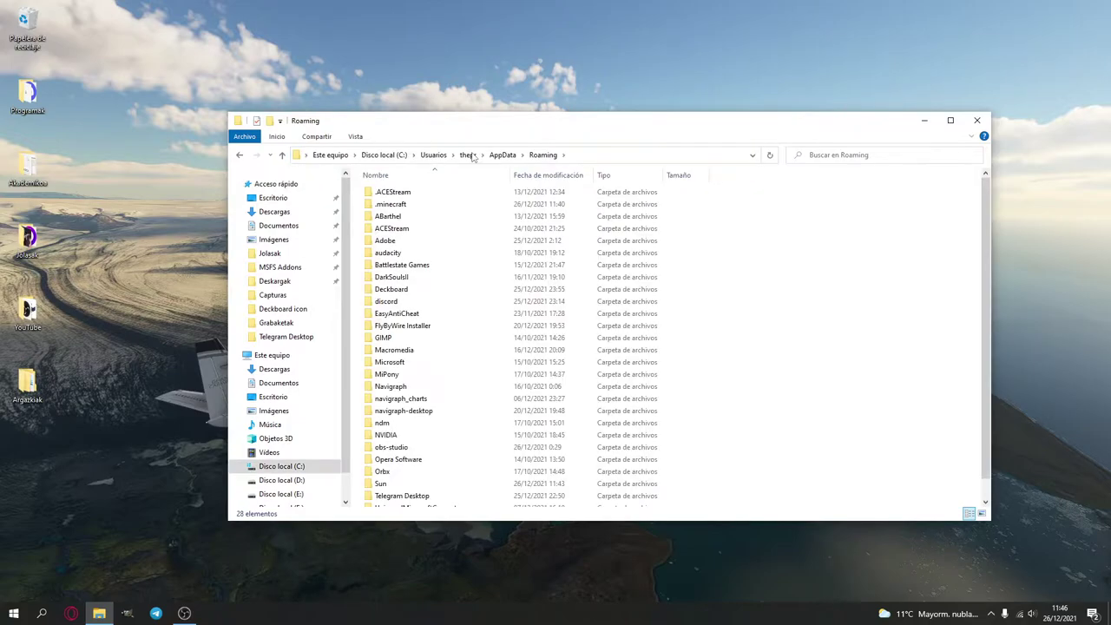
{"action": "double_click", "coordinate": [415, 209]}
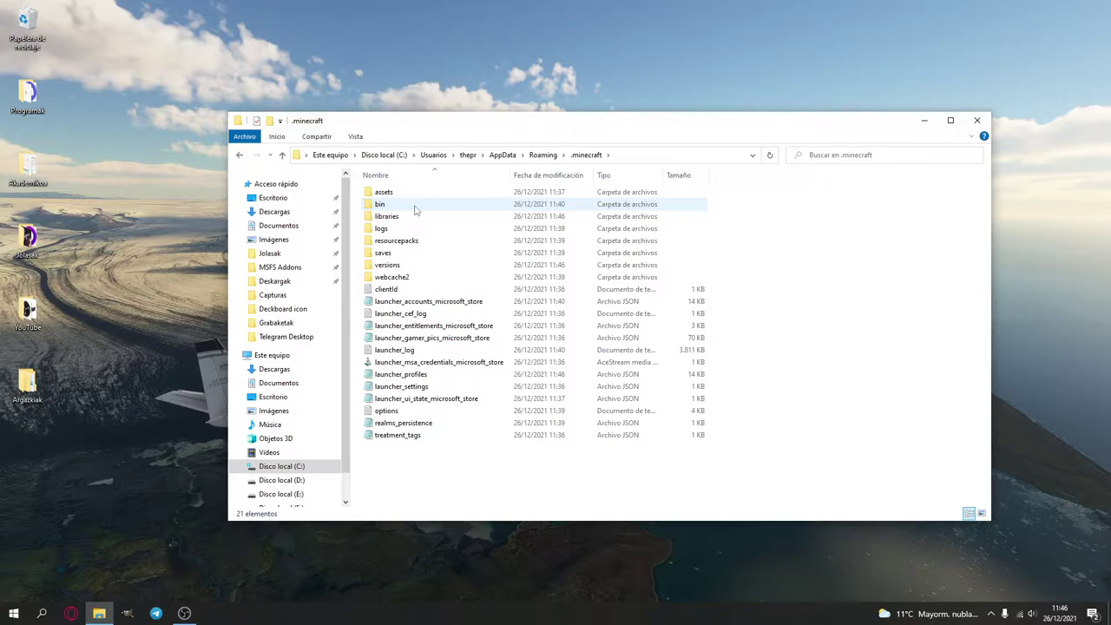
Create a new folder named mods inside .minecraft.
{"action": "right_click", "coordinate": [771, 270]}
{"action": "mouse_move", "coordinate": [733, 406]}
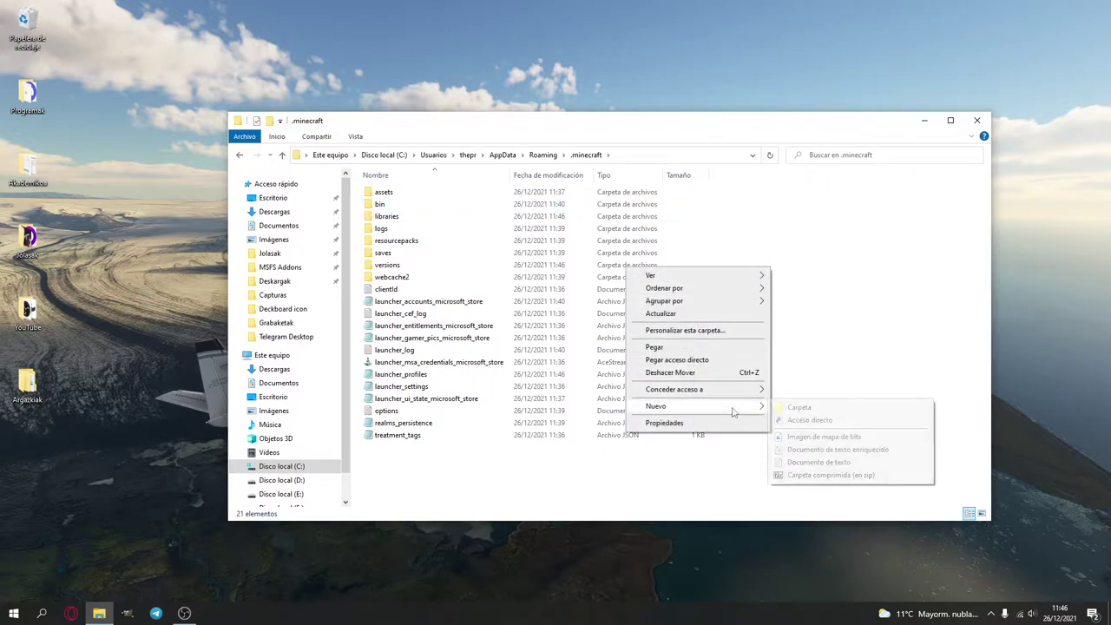
{"action": "left_click", "coordinate": [794, 406]}
{"action": "type", "text": "mods"}
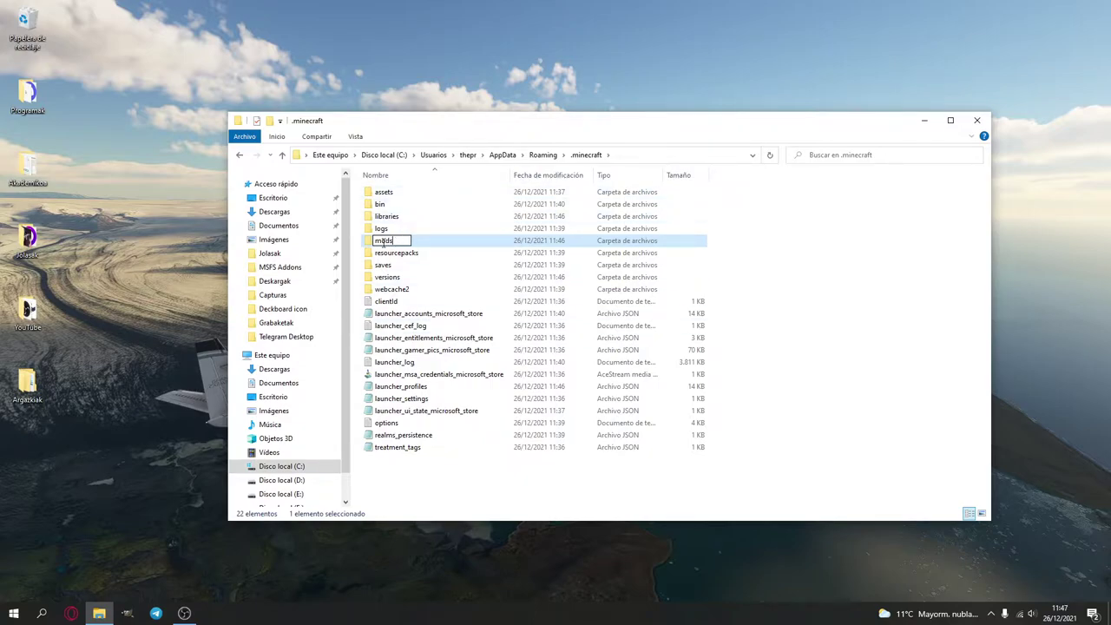
{"action": "left_click", "coordinate": [840, 254]}
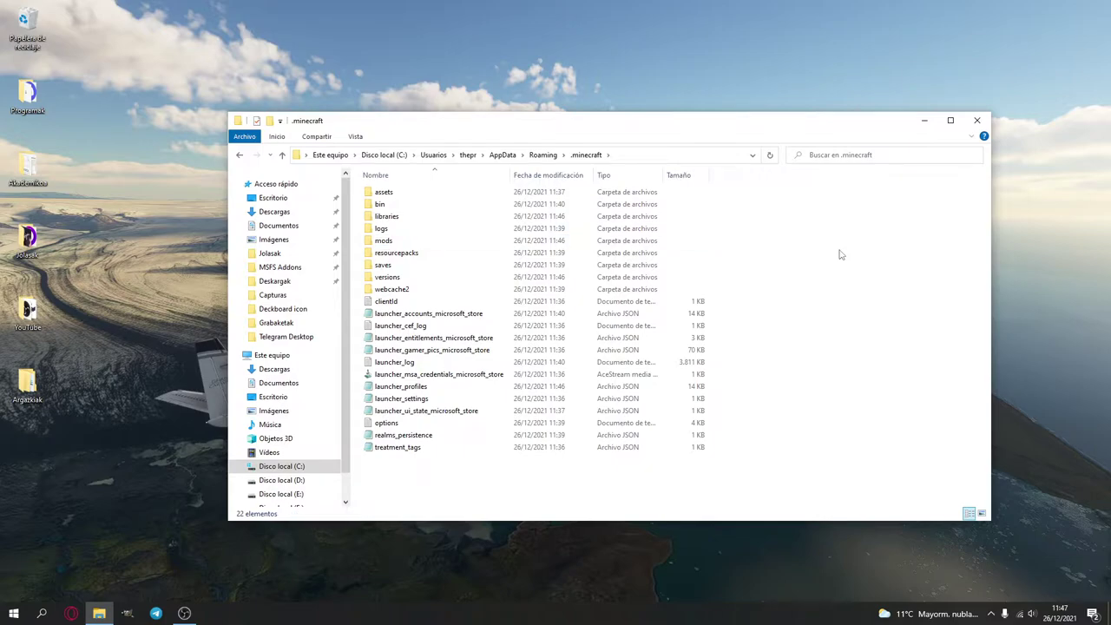
Paste the two copied Xaero mod files into the mods folder.
{"action": "double_click", "coordinate": [402, 242]}
{"action": "right_click", "coordinate": [401, 247]}
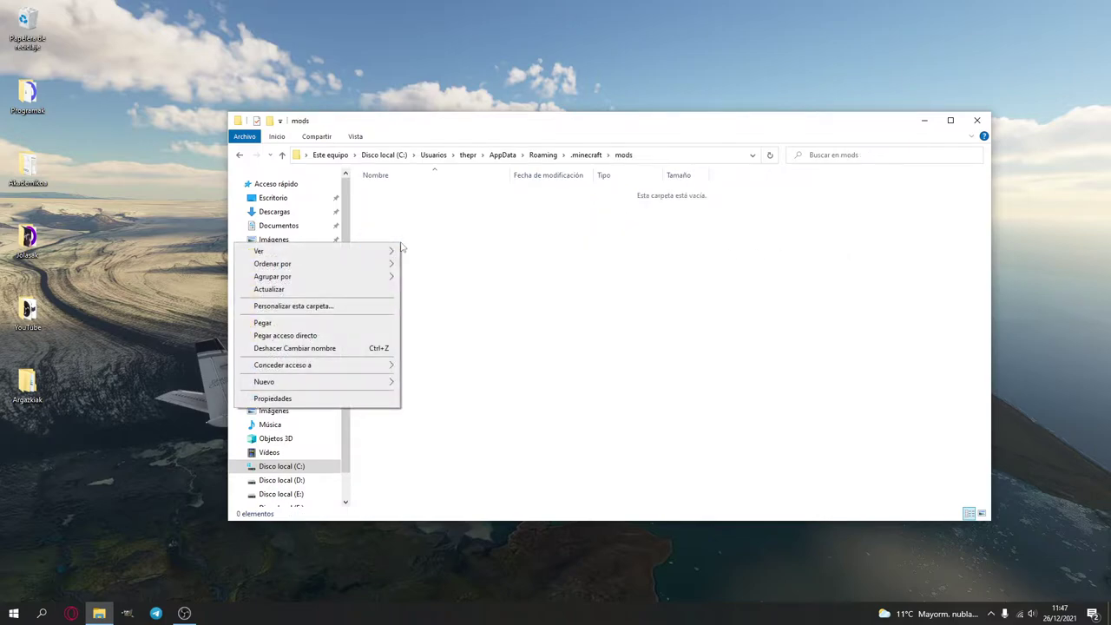
{"action": "left_click", "coordinate": [366, 323]}
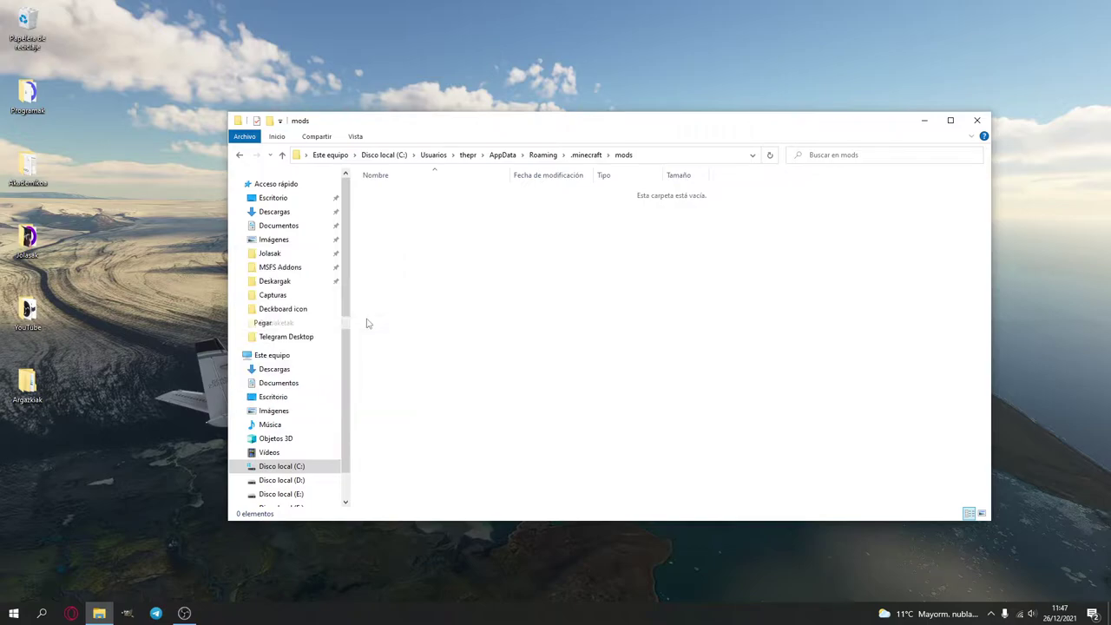
{"action": "left_click", "coordinate": [405, 243]}
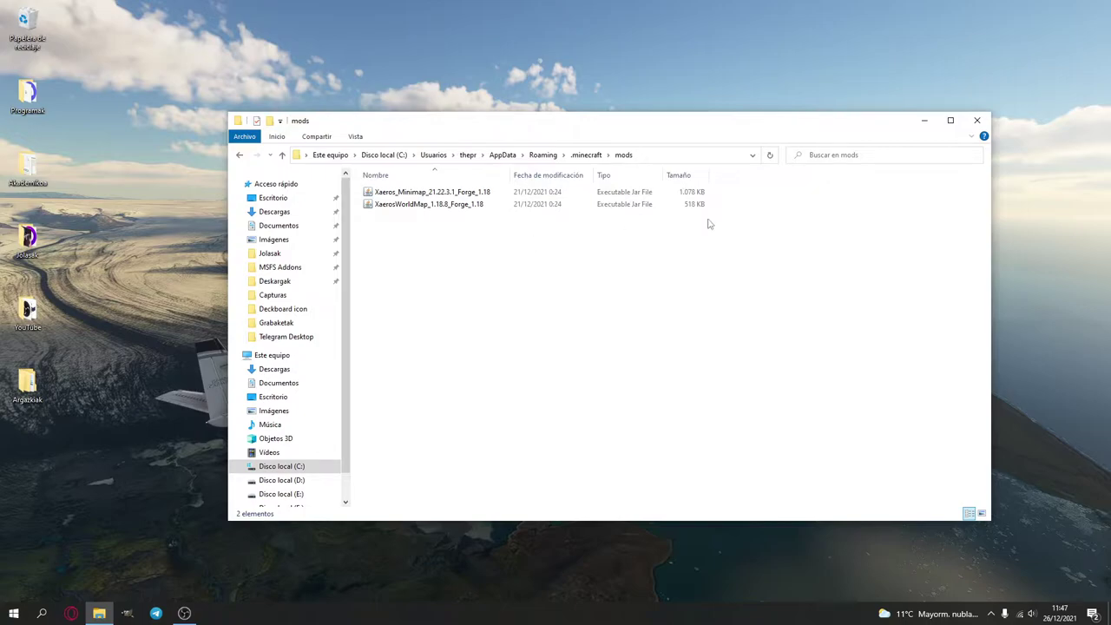
Close the mods folder window and open the MC Zerbitzaria folder from the desktop.
{"action": "left_click", "coordinate": [977, 120]}
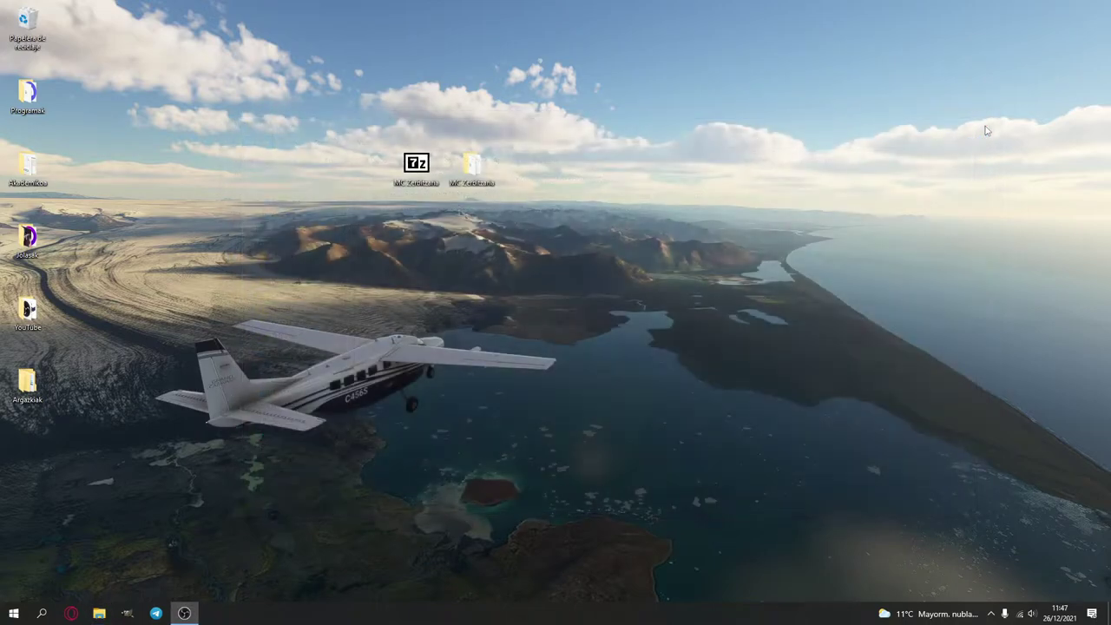
{"action": "double_click", "coordinate": [473, 165]}
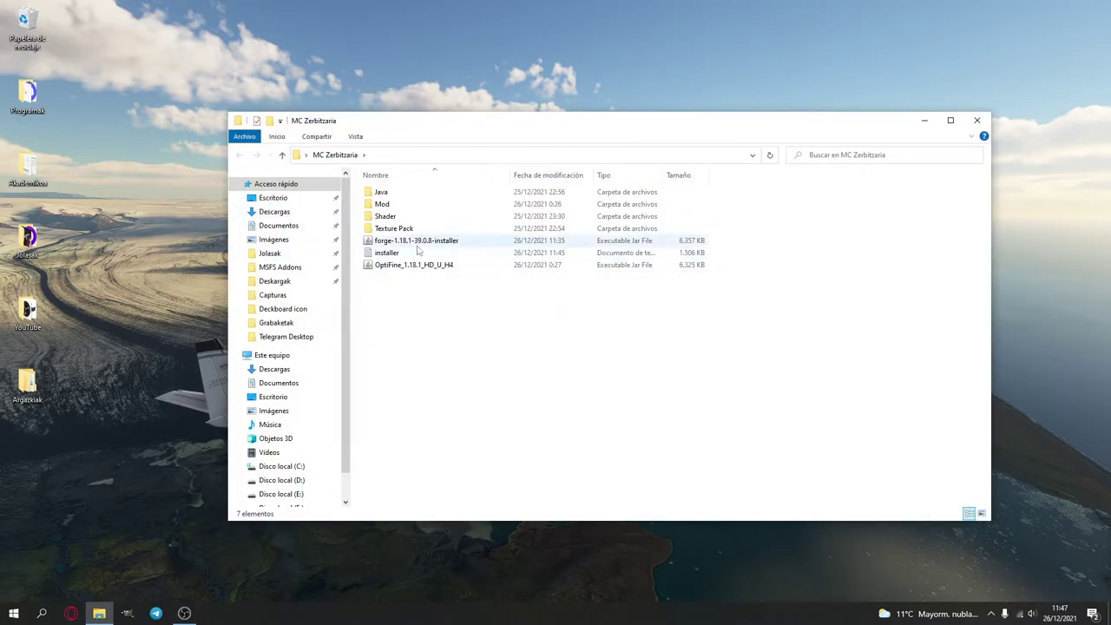
Launch Minecraft Launcher and set its language to Euskara - Euskal Herria, dismissing the translation notice.
{"action": "left_click", "coordinate": [42, 613]}
{"action": "left_click", "coordinate": [585, 375]}
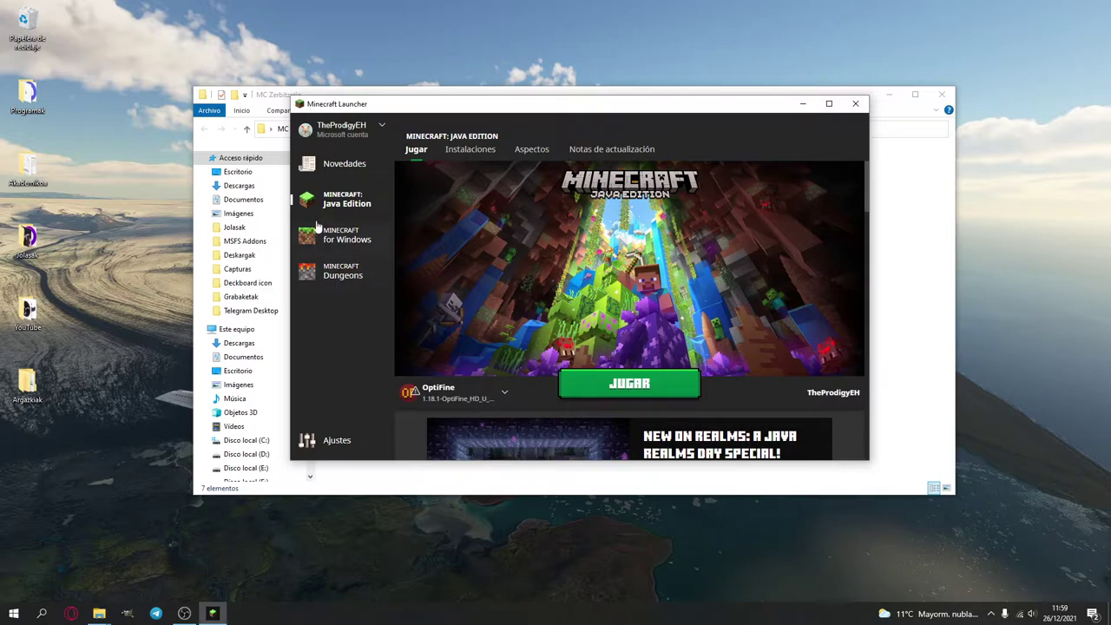
{"action": "left_click", "coordinate": [328, 439]}
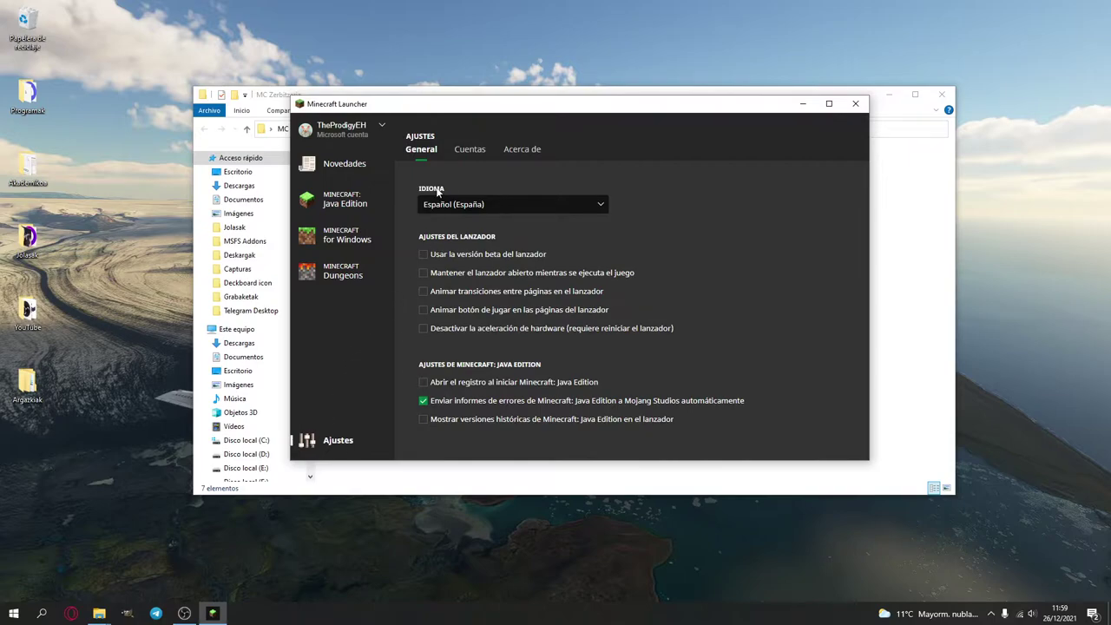
{"action": "left_click", "coordinate": [561, 211]}
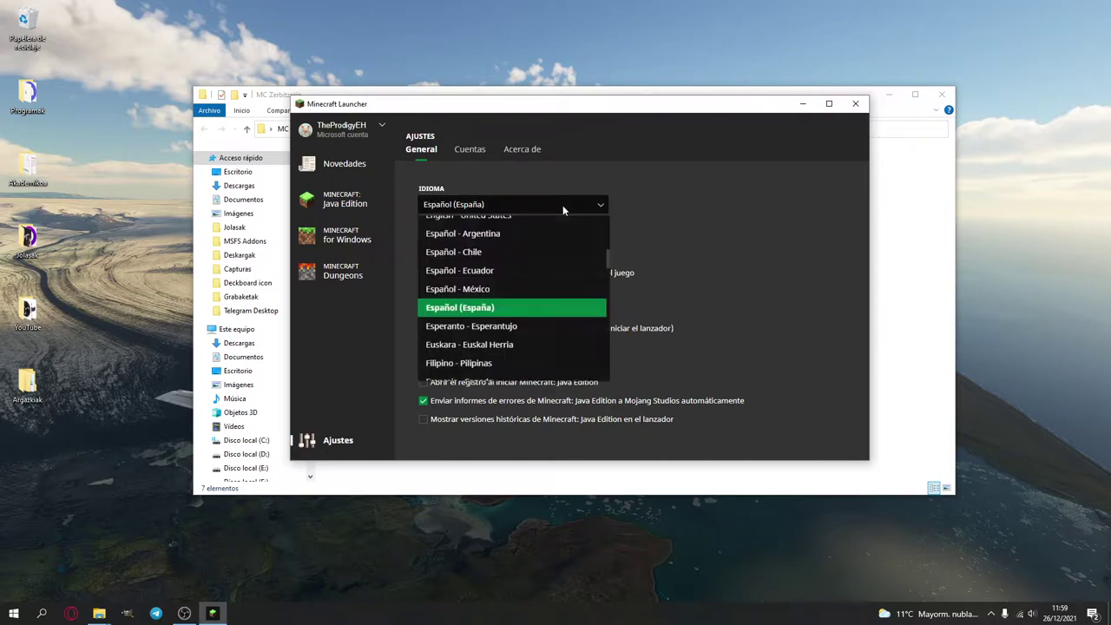
{"action": "left_click", "coordinate": [500, 342]}
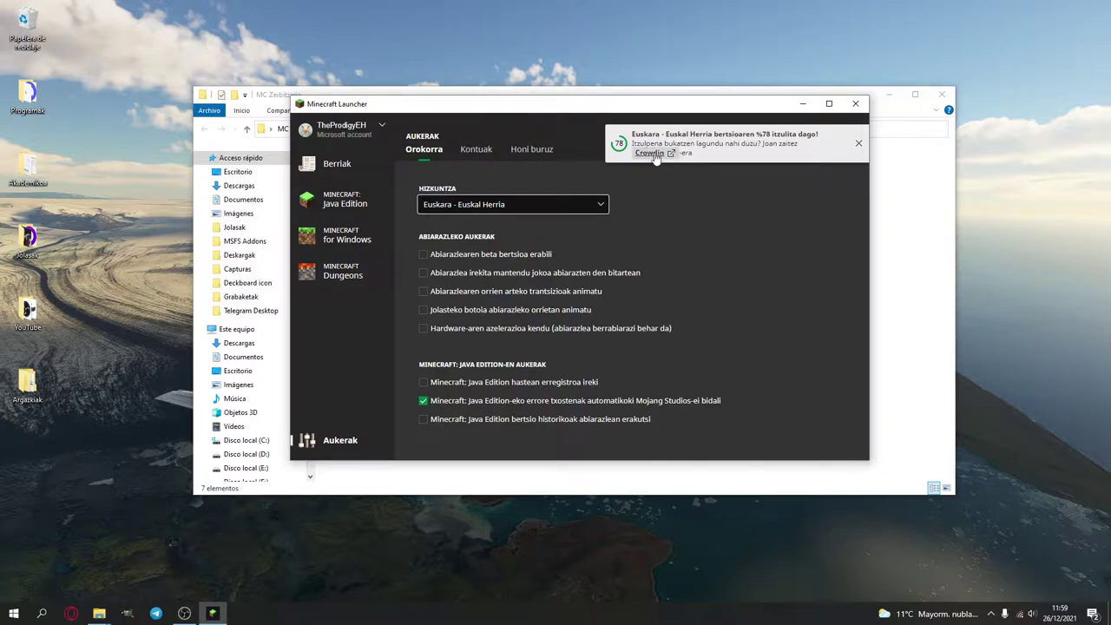
{"action": "left_click", "coordinate": [859, 147]}
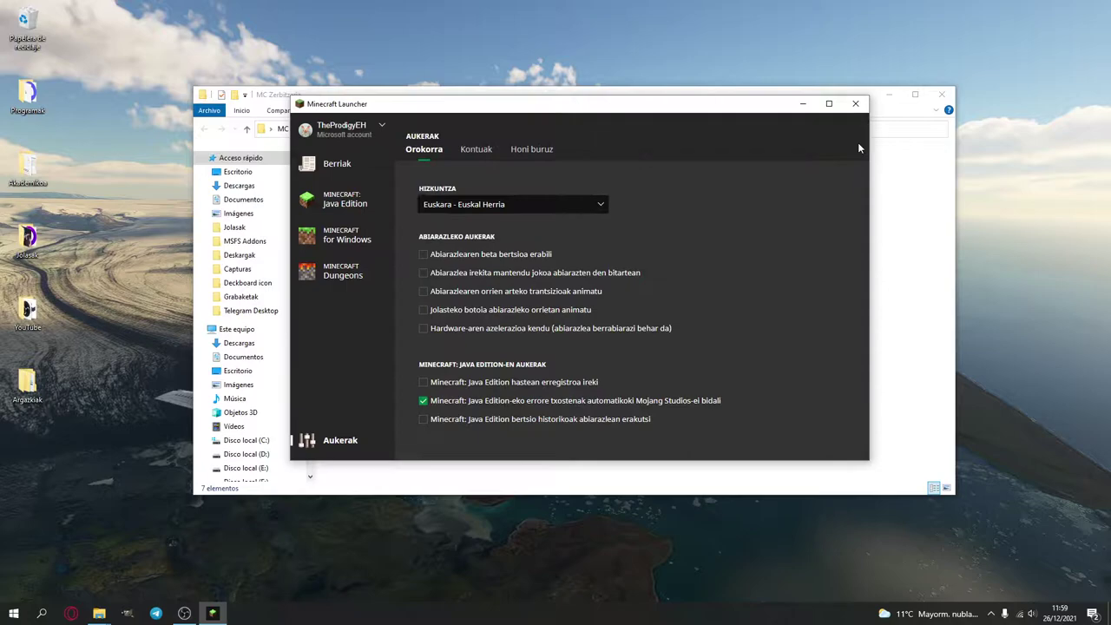
Select the forge 1.18.1-forge-39.0.8 installation as the version to play in Minecraft: Java Edition.
{"action": "left_click", "coordinate": [345, 203]}
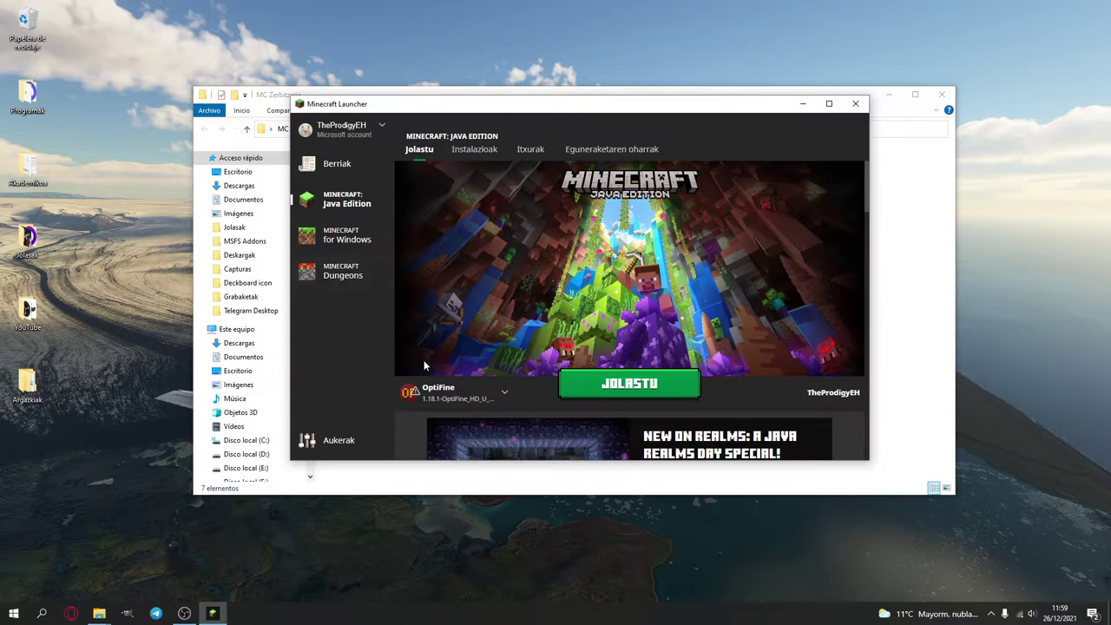
{"action": "left_click", "coordinate": [501, 396]}
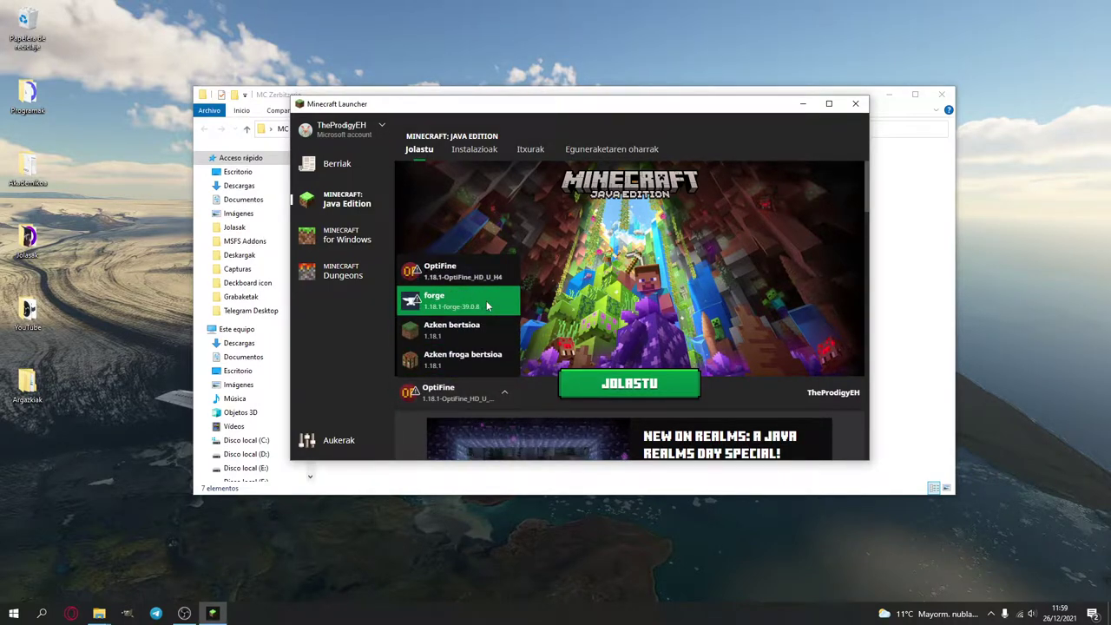
{"action": "left_click", "coordinate": [487, 305]}
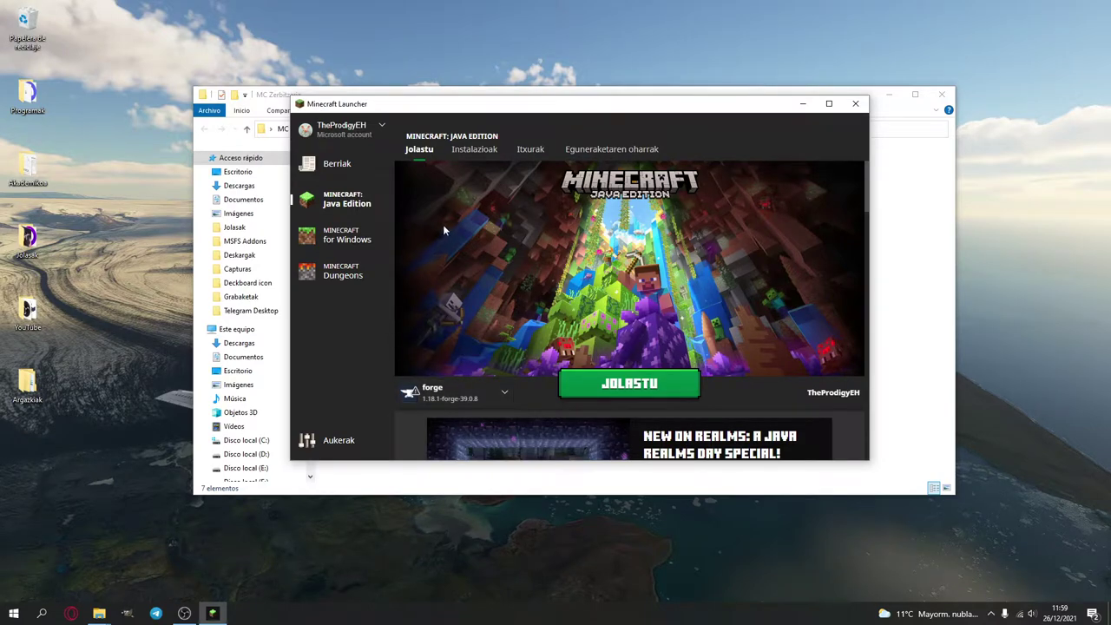
Open the forge installation for editing and expand its additional options to reach the JVM arguments.
{"action": "left_click", "coordinate": [474, 152]}
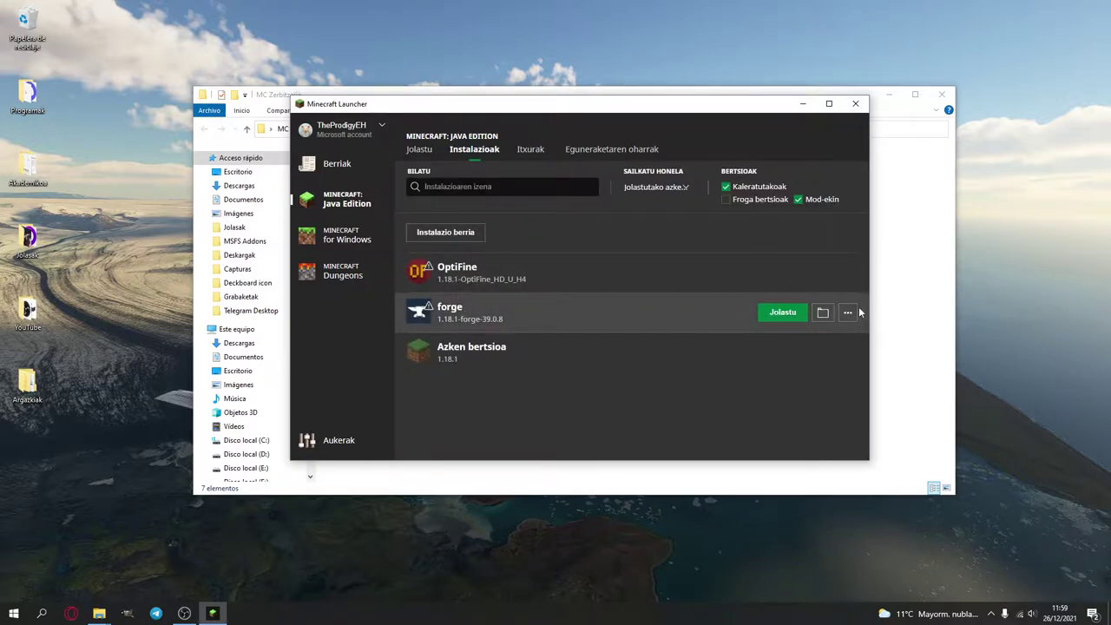
{"action": "left_click", "coordinate": [849, 314]}
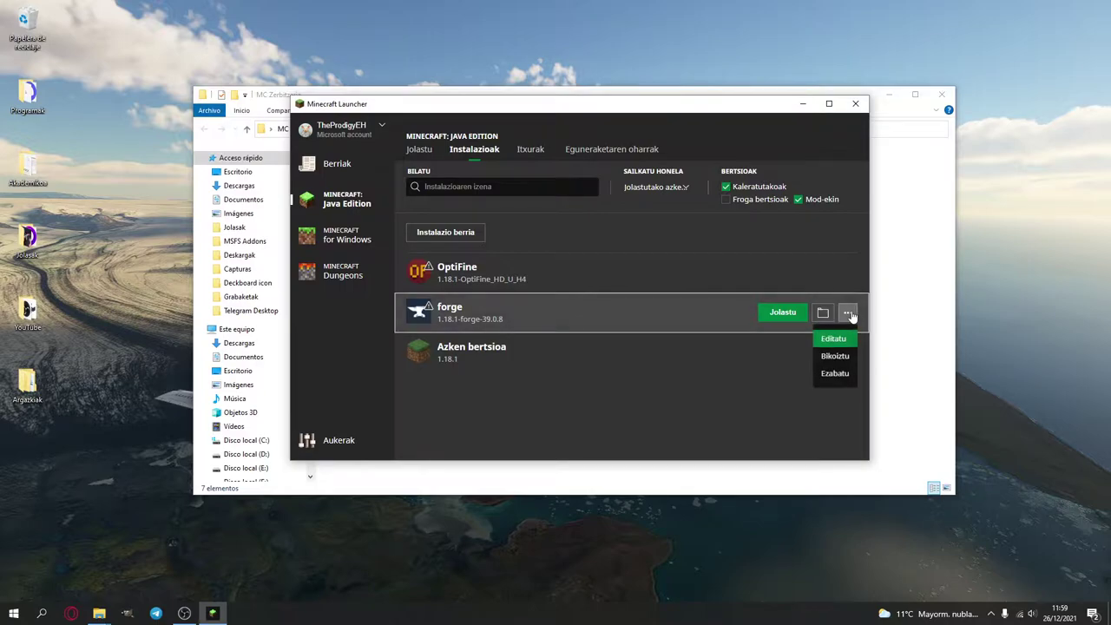
{"action": "left_click", "coordinate": [838, 339]}
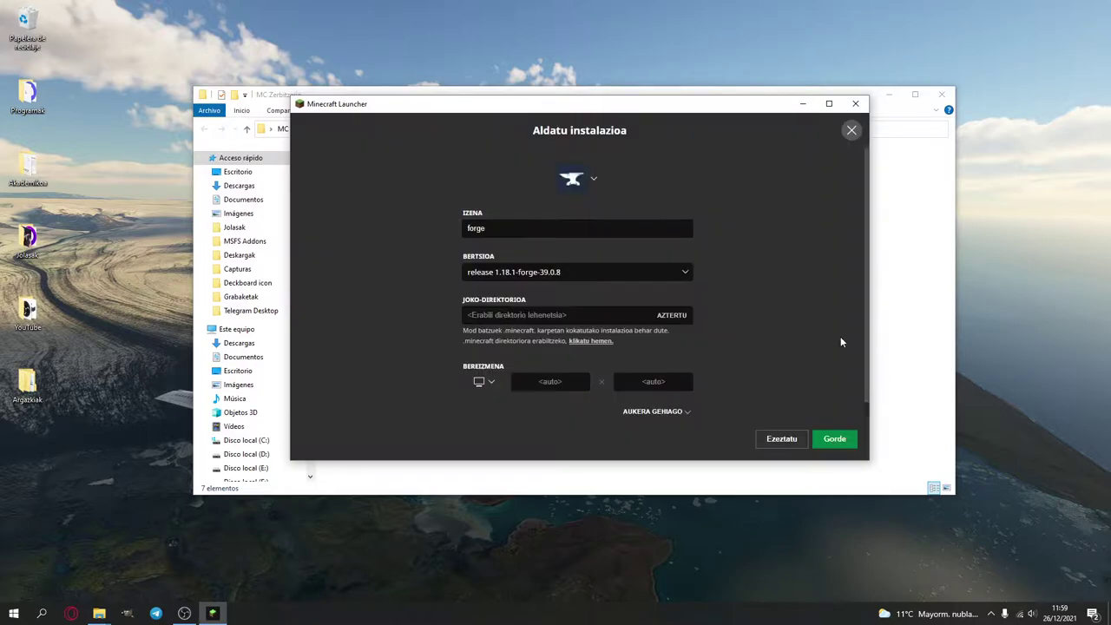
{"action": "scroll", "coordinate": [747, 321], "scroll_direction": "down", "scroll_amount": 1}
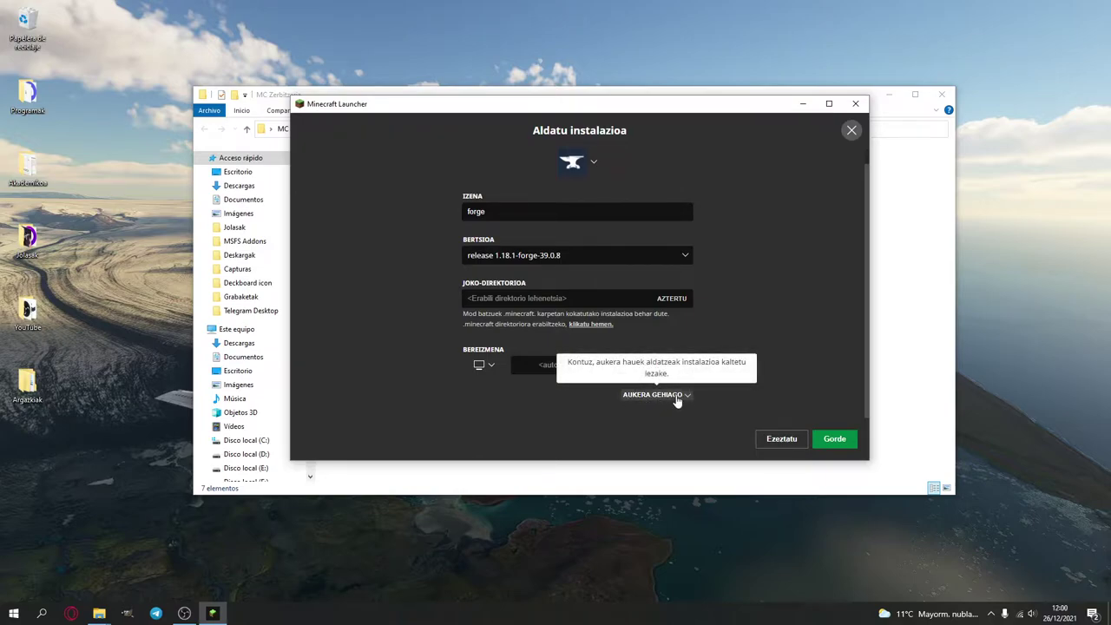
{"action": "left_click", "coordinate": [676, 396]}
{"action": "scroll", "coordinate": [735, 373], "scroll_direction": "down", "scroll_amount": 4}
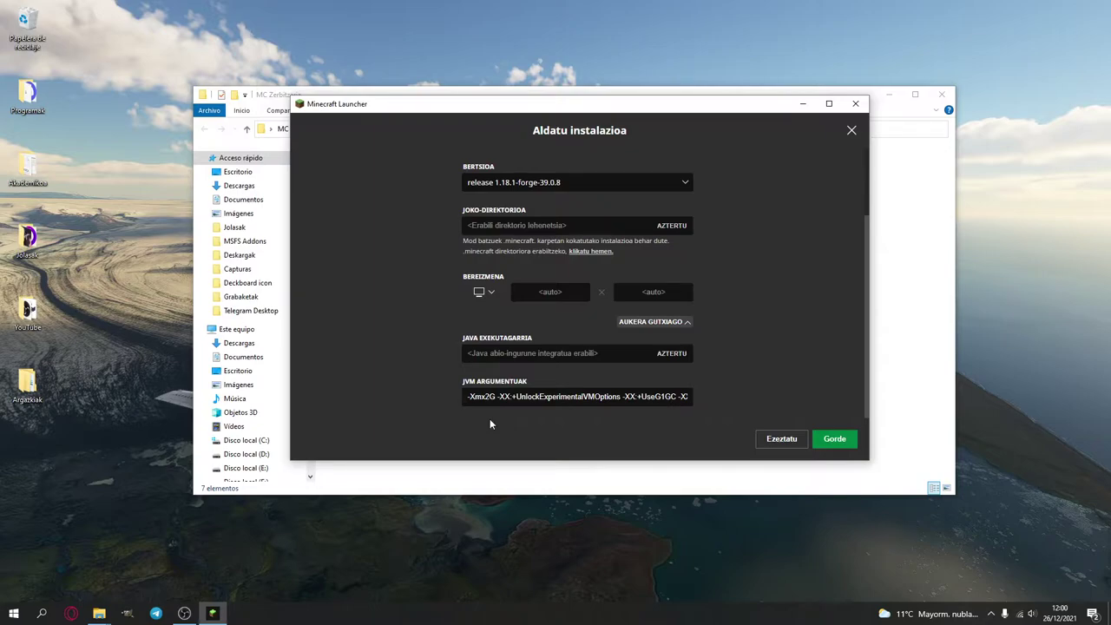
Set the maximum memory in the forge installation's JVM arguments to -Xmx6G and save the installation.
{"action": "left_click", "coordinate": [493, 396]}
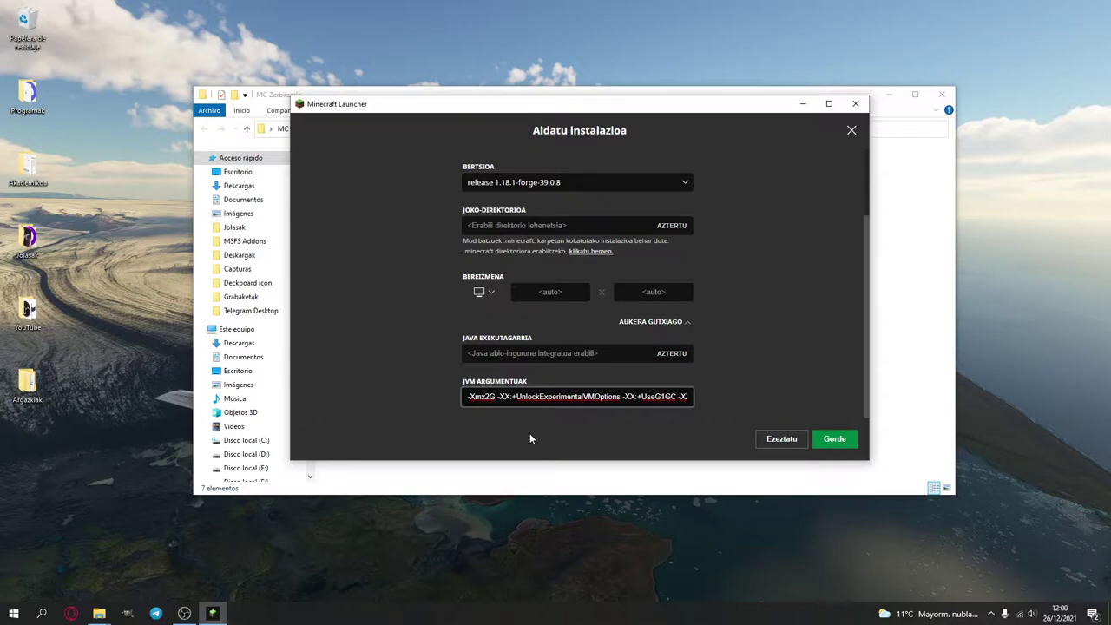
{"action": "key", "text": "BackSpace"}
{"action": "type", "text": "4"}
{"action": "key", "text": "BackSpace"}
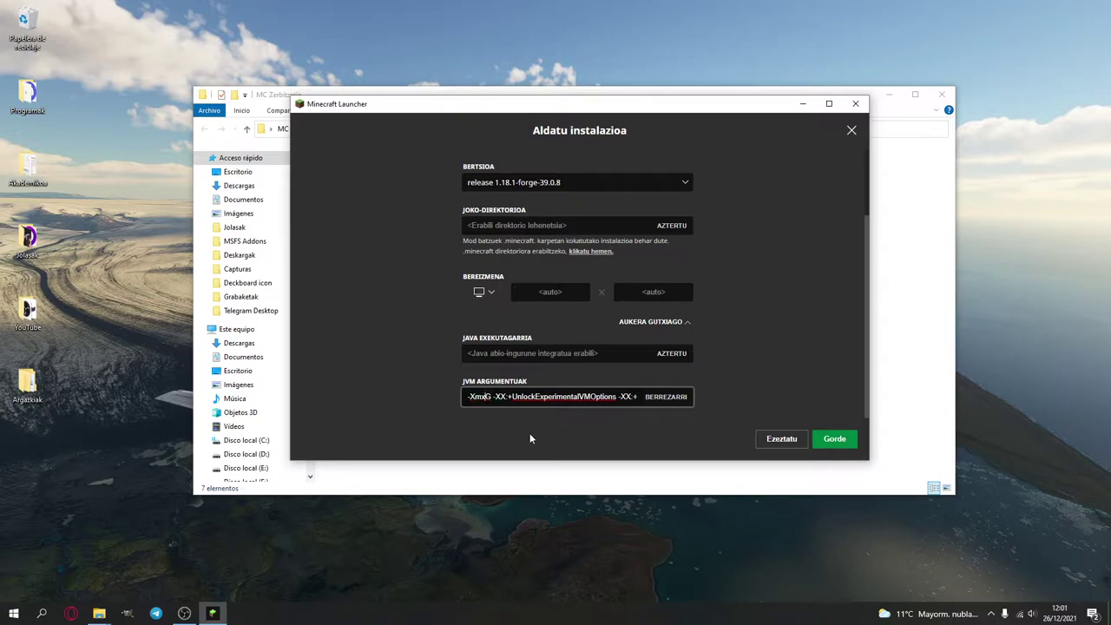
{"action": "type", "text": "6"}
{"action": "left_click", "coordinate": [835, 439]}
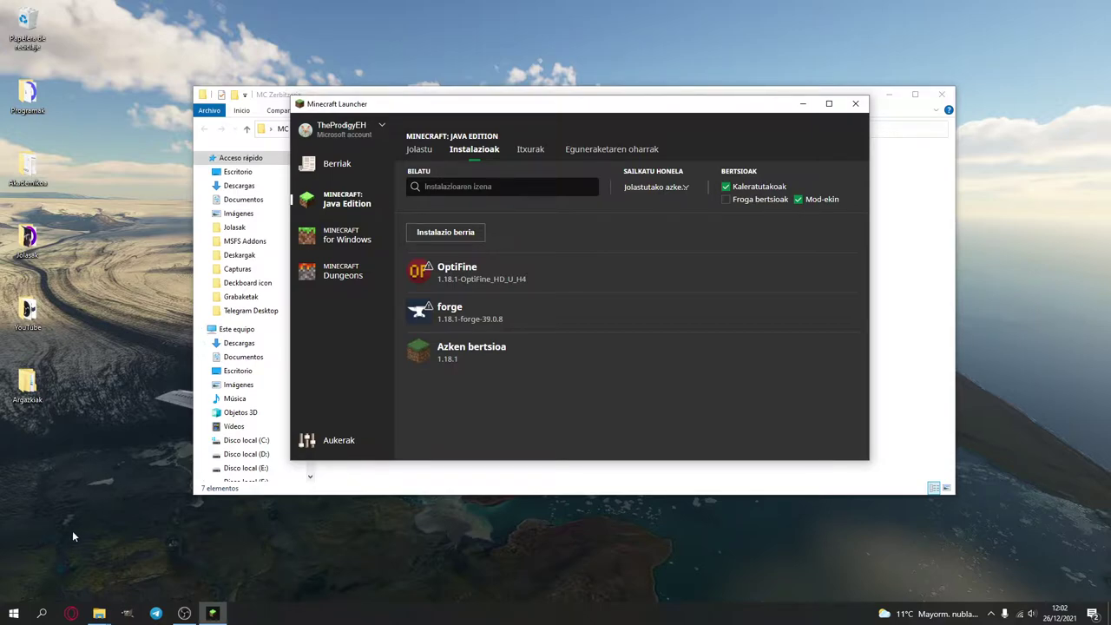
Run dxdiag to check the computer's RAM and the primary display's graphics card, then exit the diagnostic tool.
{"action": "left_click", "coordinate": [44, 614]}
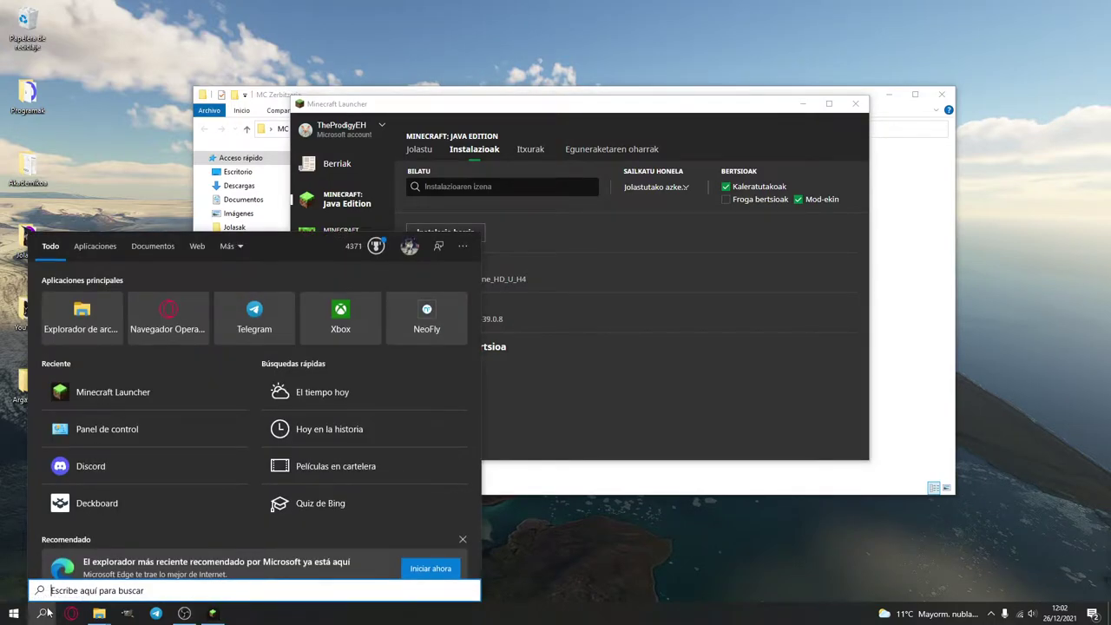
{"action": "type", "text": "dxdiag"}
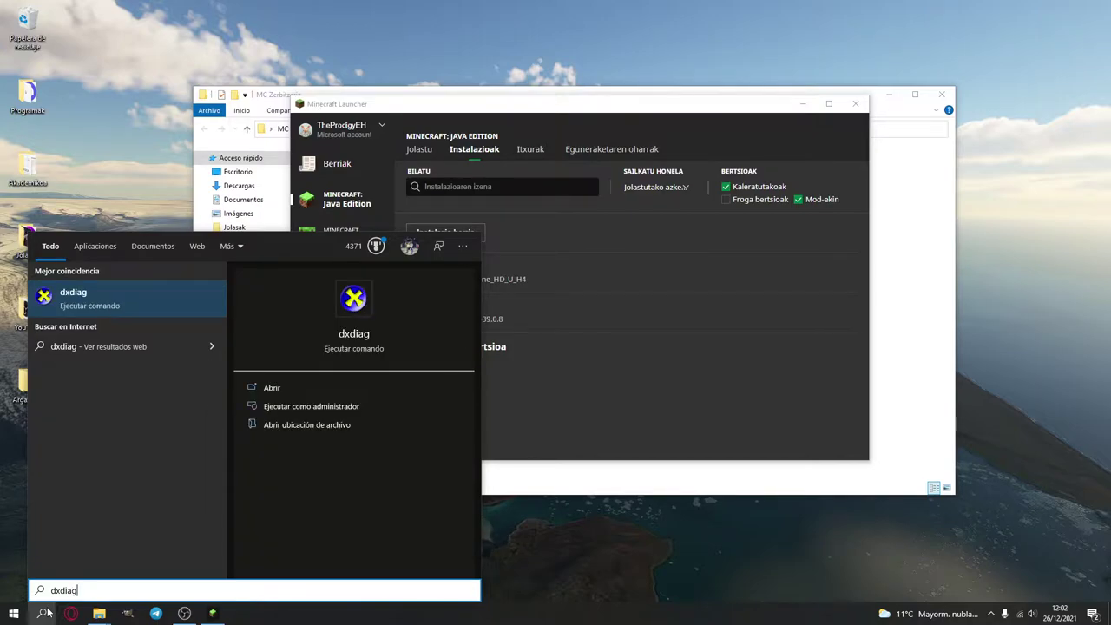
{"action": "left_click", "coordinate": [103, 300]}
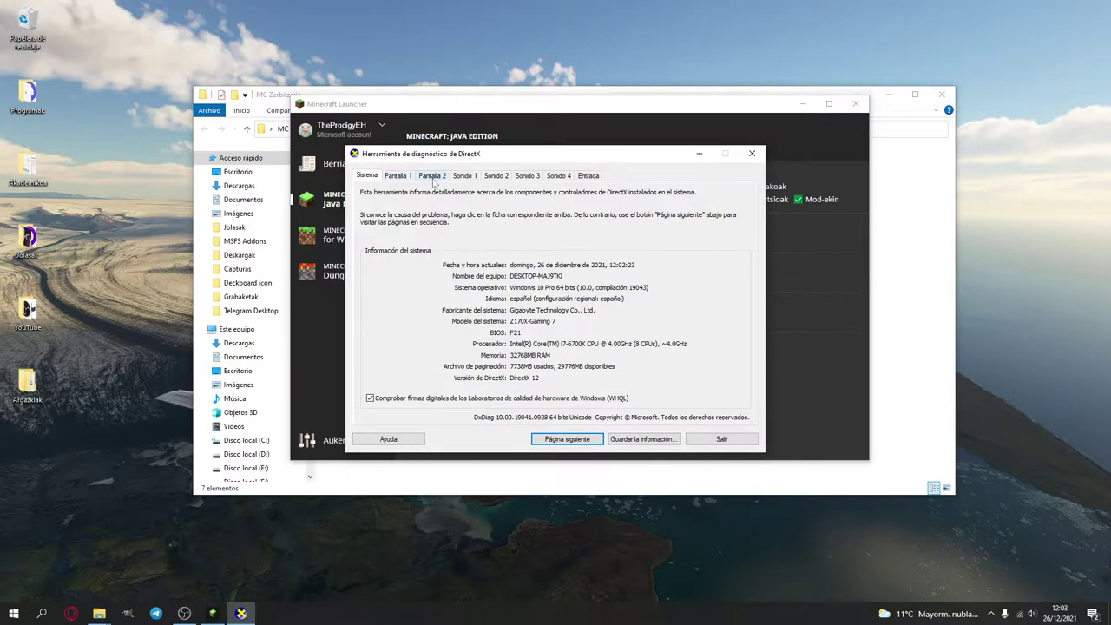
{"action": "left_click", "coordinate": [395, 176]}
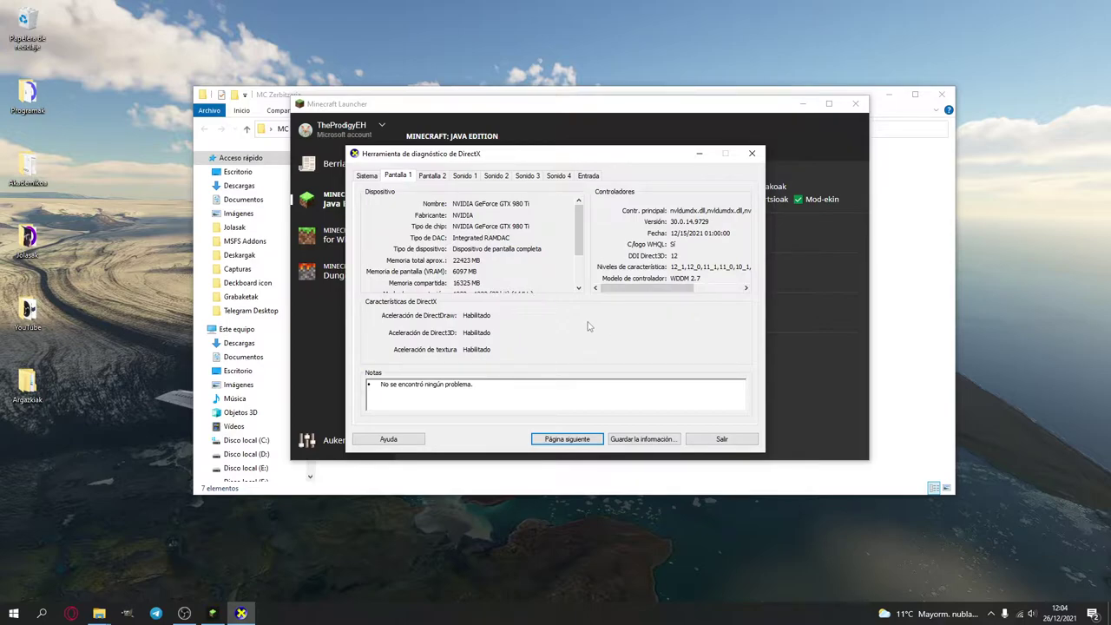
{"action": "left_click", "coordinate": [368, 178]}
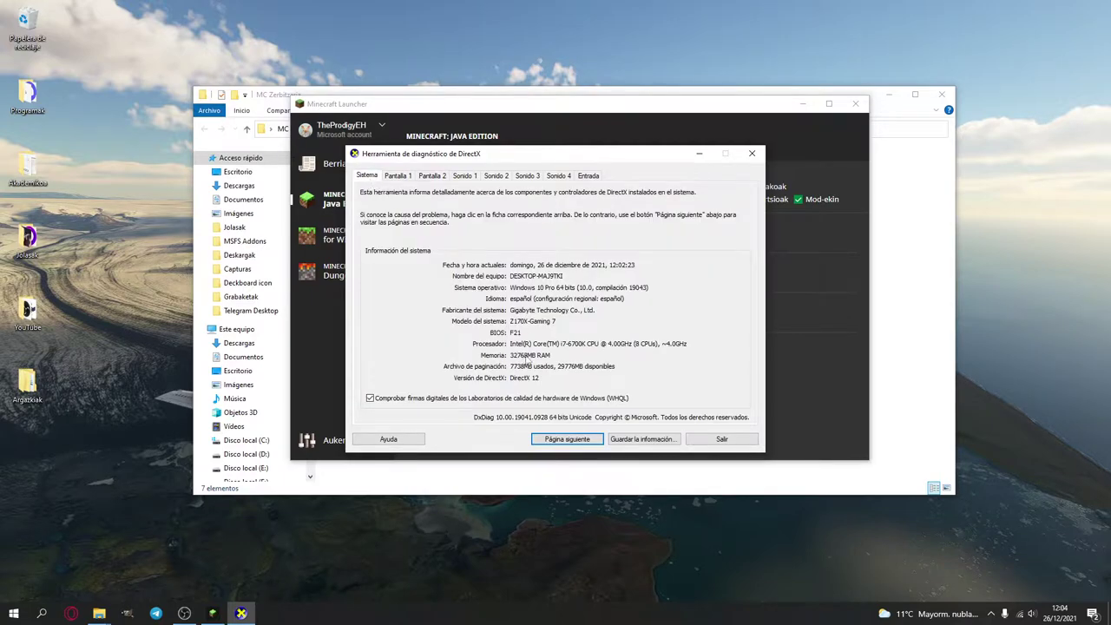
{"action": "left_click", "coordinate": [401, 176]}
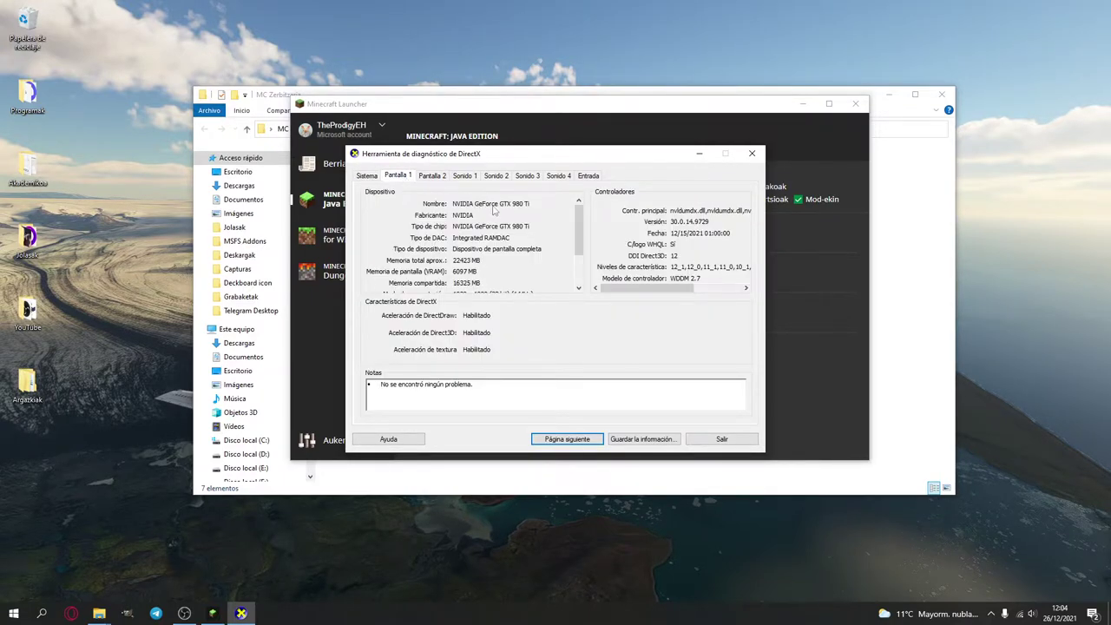
{"action": "left_click", "coordinate": [723, 439]}
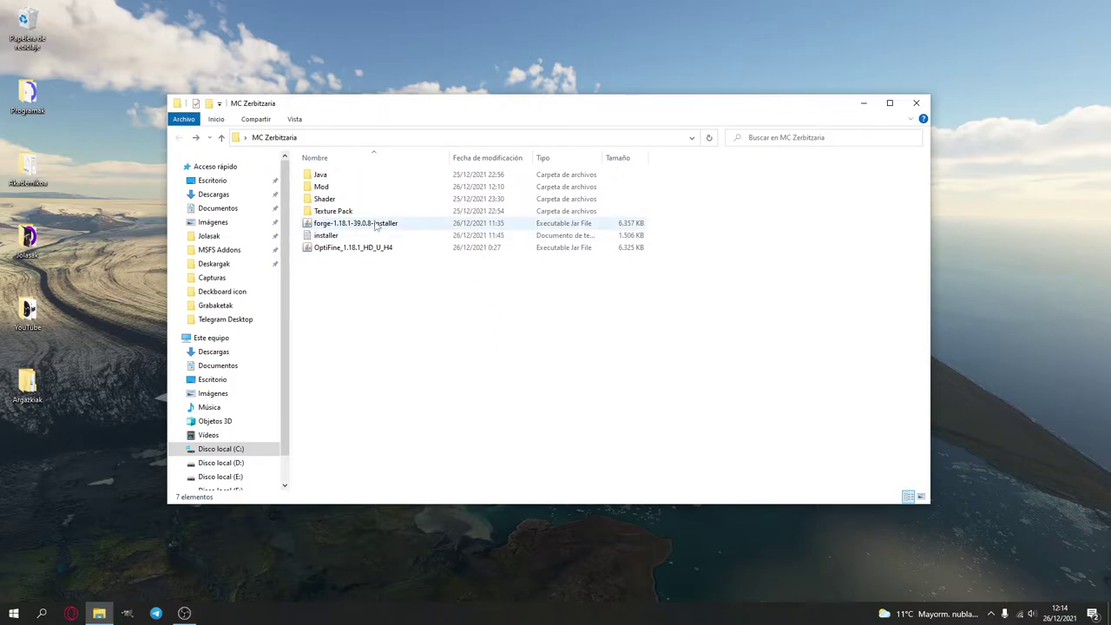
Copy the OptiFine_1.18.1_HD_U_H4_MOD jar file from the Mod folder of MC Zerbitzaria.
{"action": "double_click", "coordinate": [351, 189]}
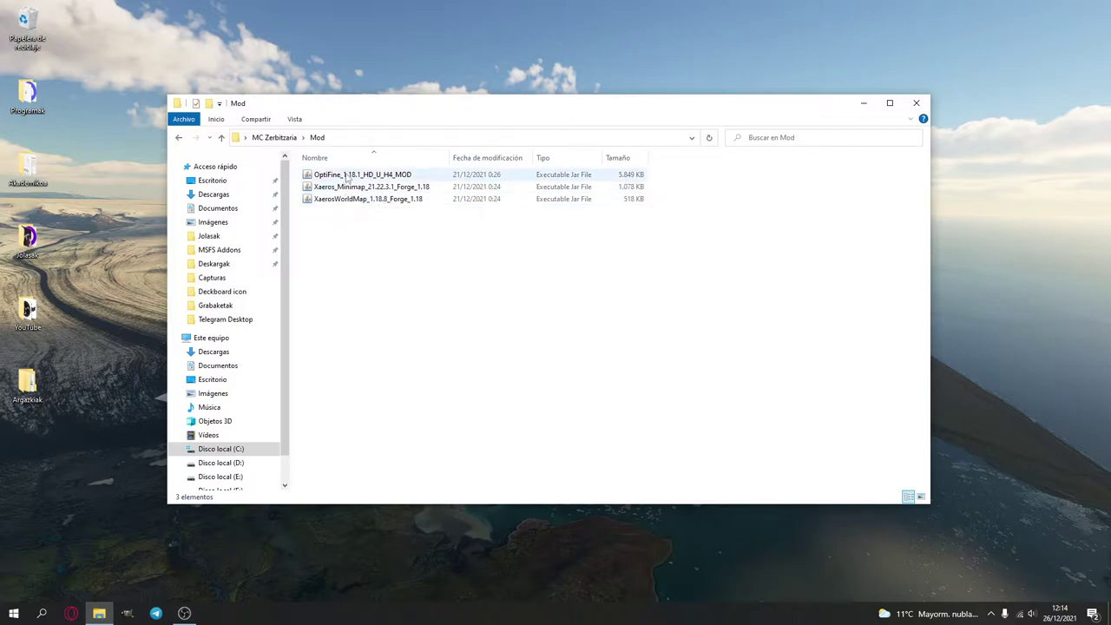
{"action": "left_click", "coordinate": [424, 177]}
{"action": "right_click", "coordinate": [423, 176]}
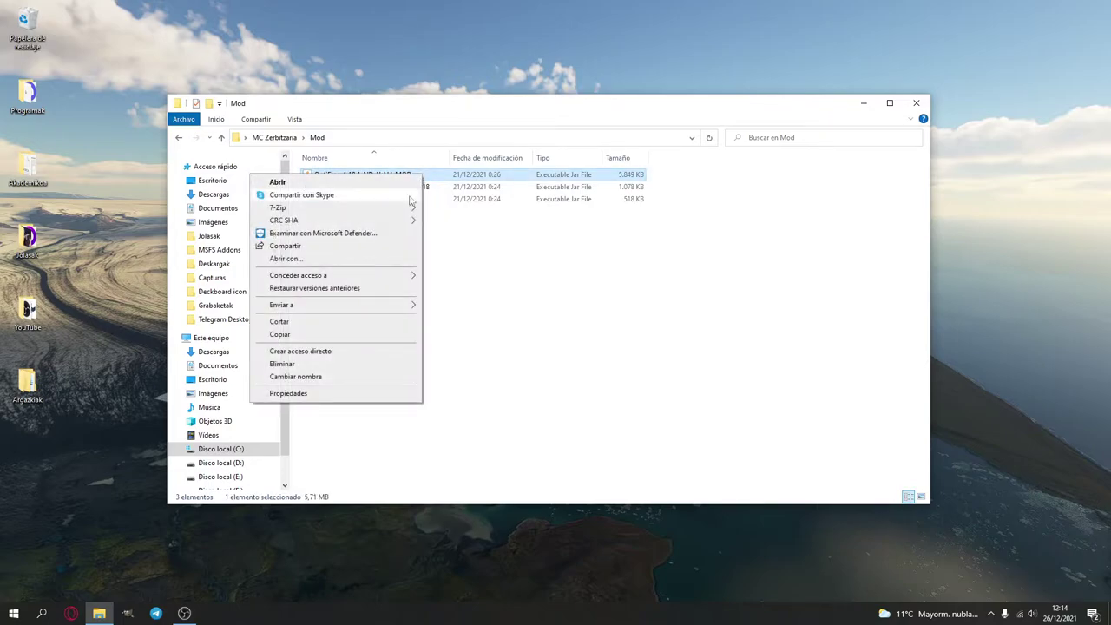
{"action": "left_click", "coordinate": [351, 334]}
Go to the %appdata% location and open the mods folder inside .minecraft.
{"action": "left_click", "coordinate": [411, 139]}
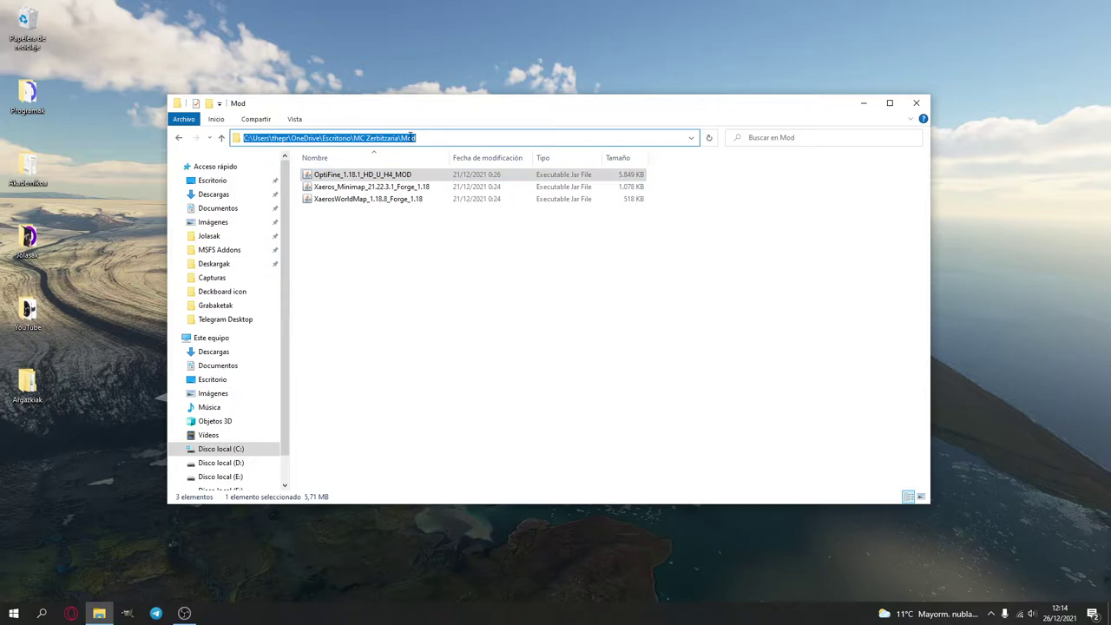
{"action": "type", "text": "%appd"}
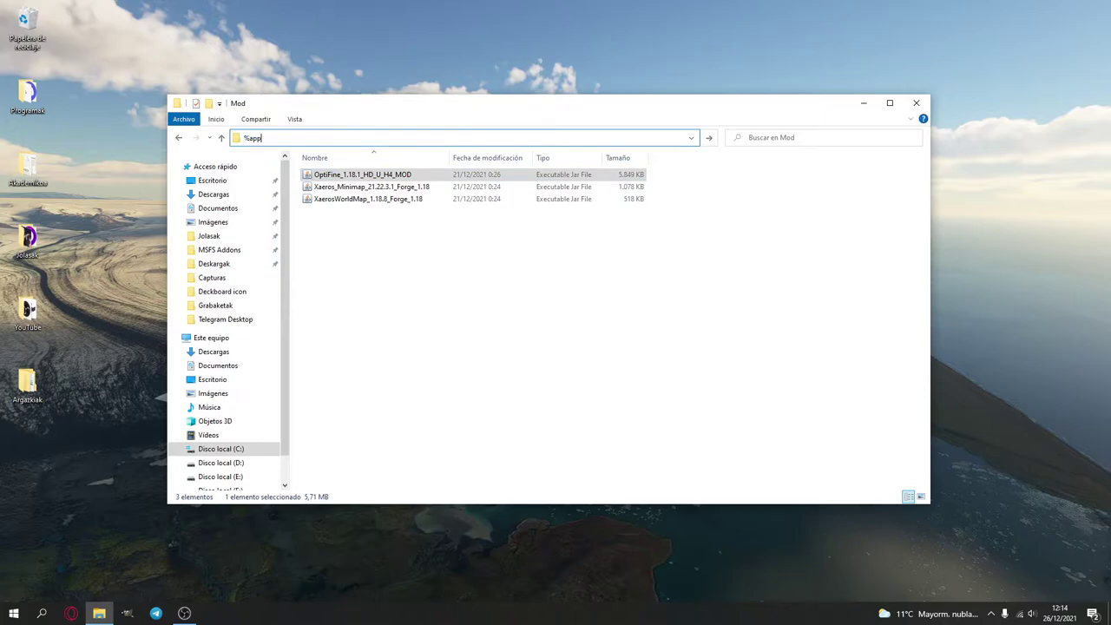
{"action": "type", "text": "ata%"}
{"action": "key", "text": "Return"}
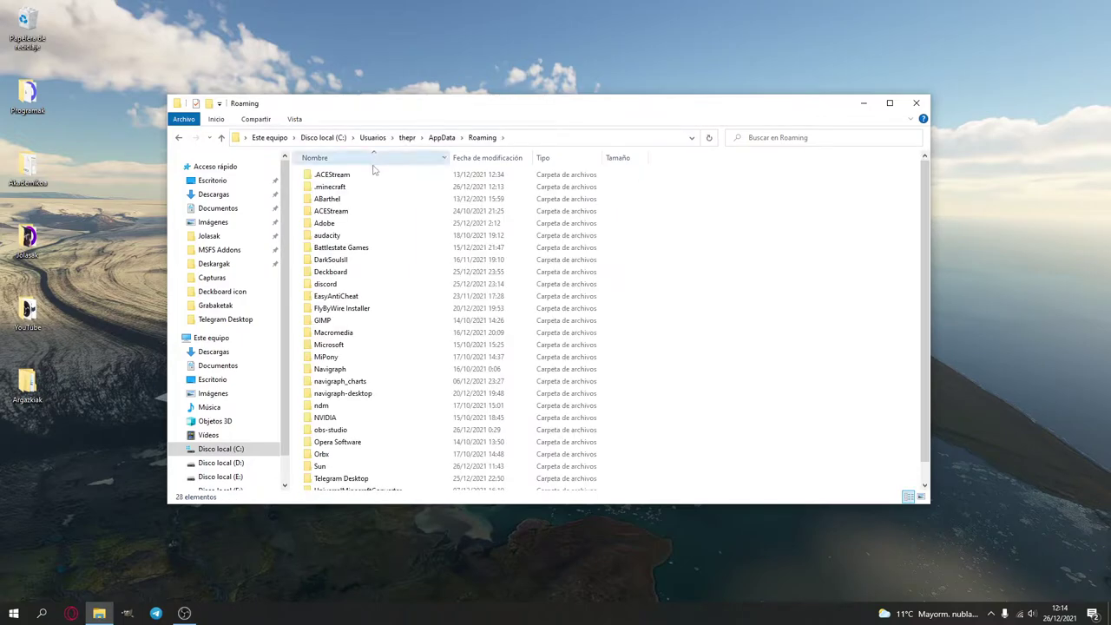
{"action": "double_click", "coordinate": [351, 186]}
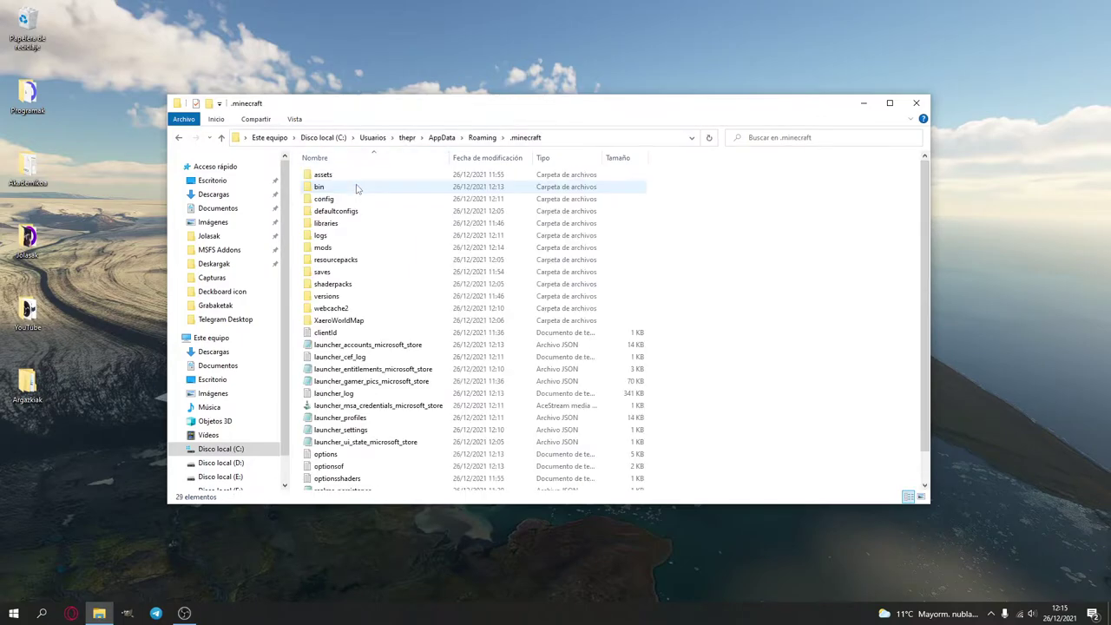
{"action": "left_click", "coordinate": [343, 249]}
{"action": "double_click", "coordinate": [343, 249]}
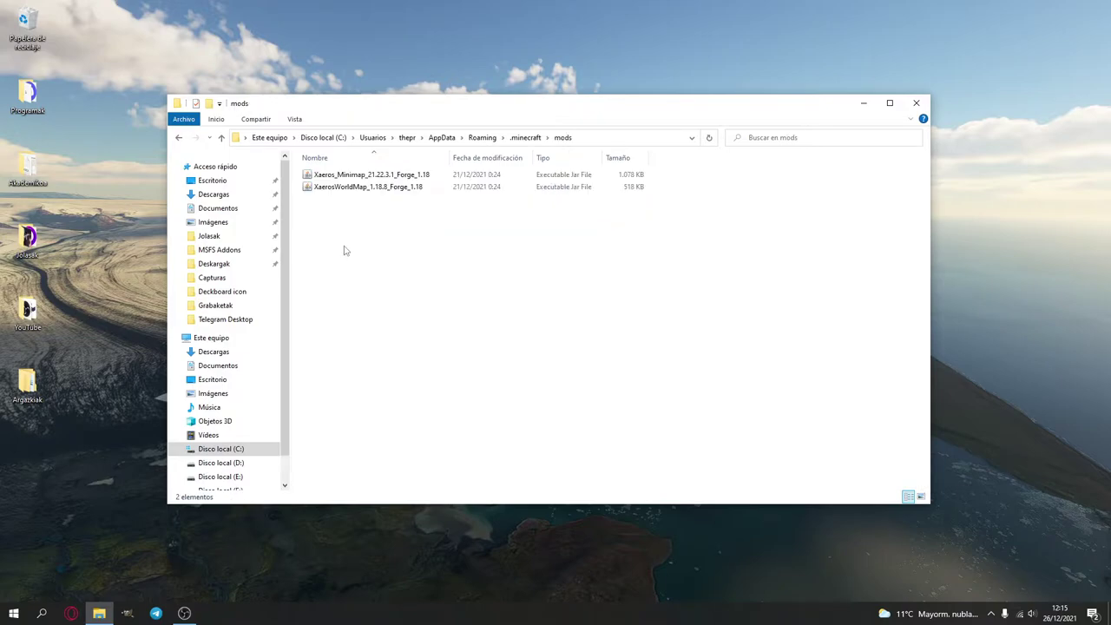
Paste the copied OptiFine mod file into the mods folder alongside the Xaero mods.
{"action": "right_click", "coordinate": [344, 249]}
{"action": "left_click", "coordinate": [305, 326]}
{"action": "left_click", "coordinate": [406, 317]}
Return from the mods folder to the main MC Zerbitzaria folder.
{"action": "key", "text": "alt+Left"}
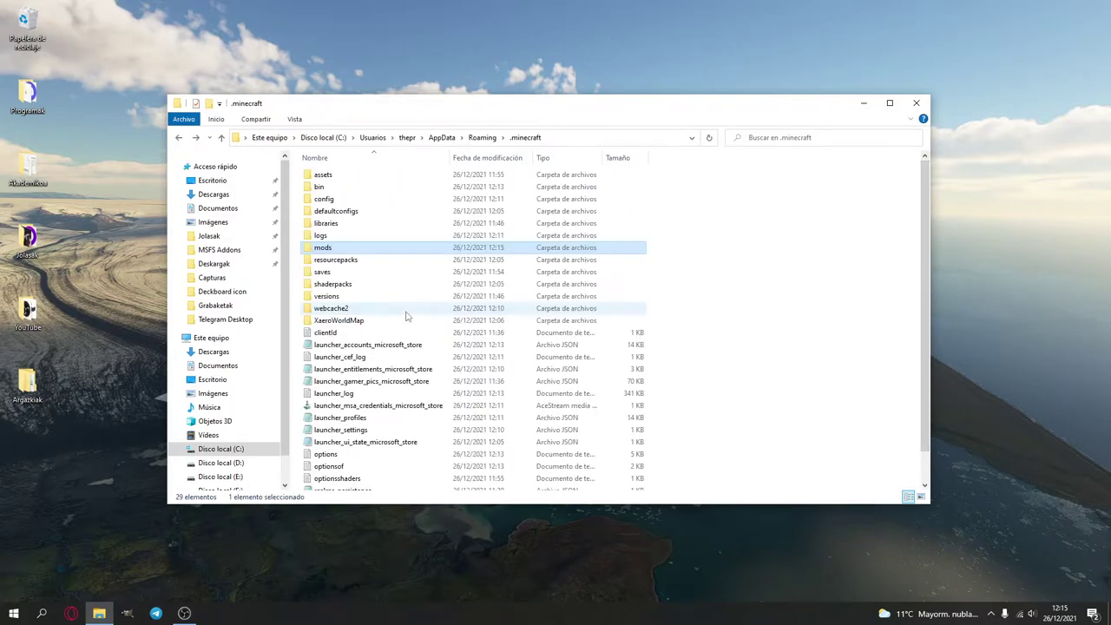
{"action": "key", "text": "alt+Left"}
{"action": "key", "text": "alt+Left"}
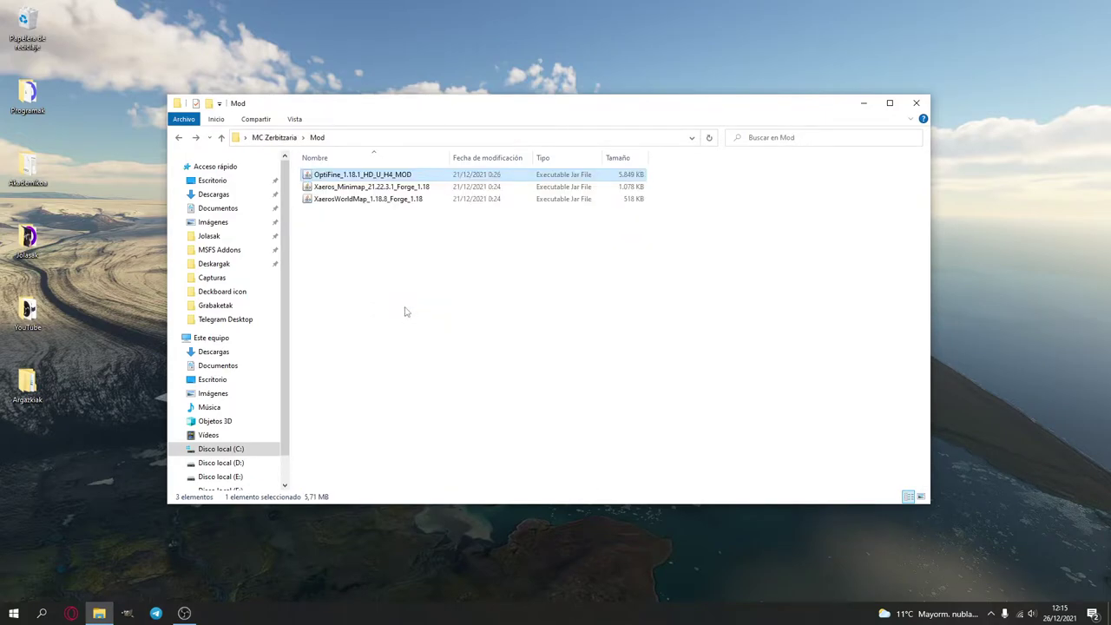
{"action": "key", "text": "alt+Left"}
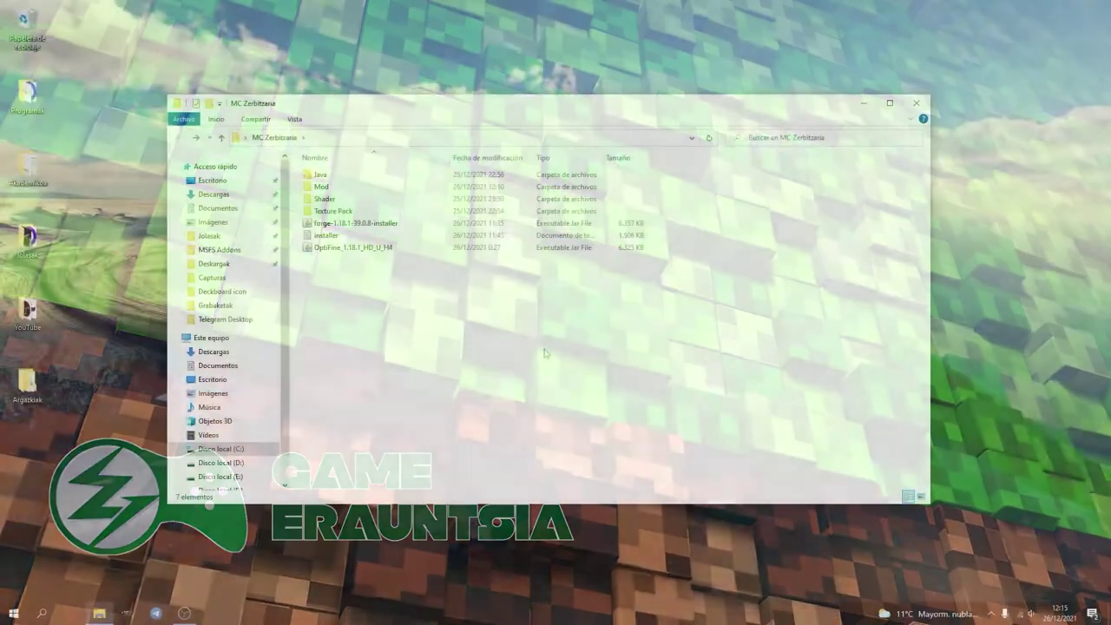
Start the 1.18.1-forge-39.0.8 installation from Minecraft Launcher and permanently dismiss the Xaero's Minimap update notice.
{"action": "left_click", "coordinate": [546, 353]}
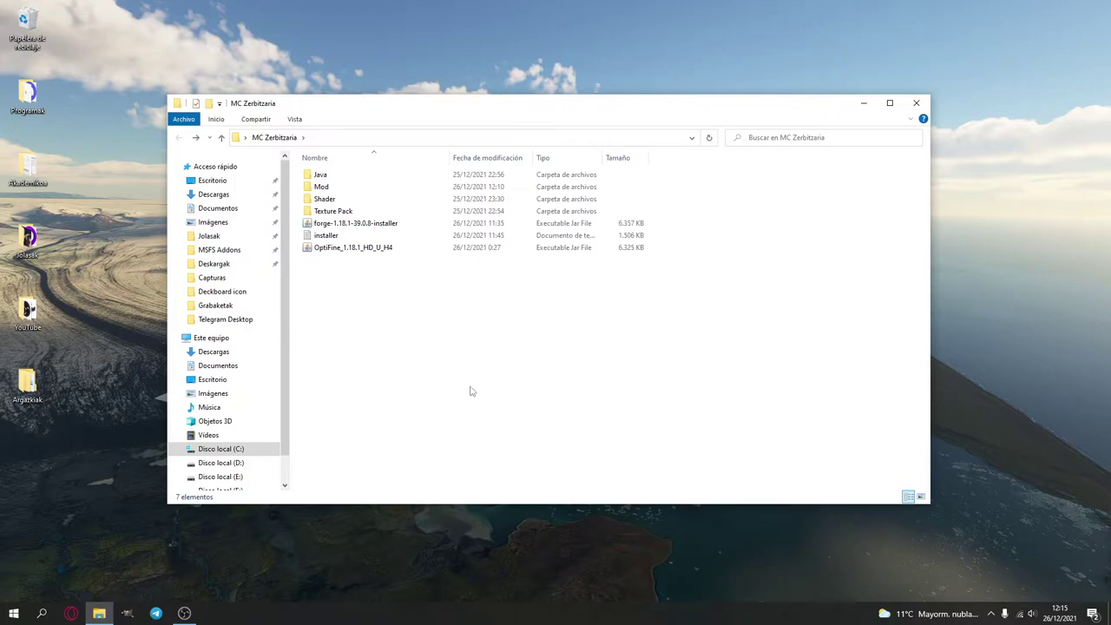
{"action": "left_click", "coordinate": [43, 610]}
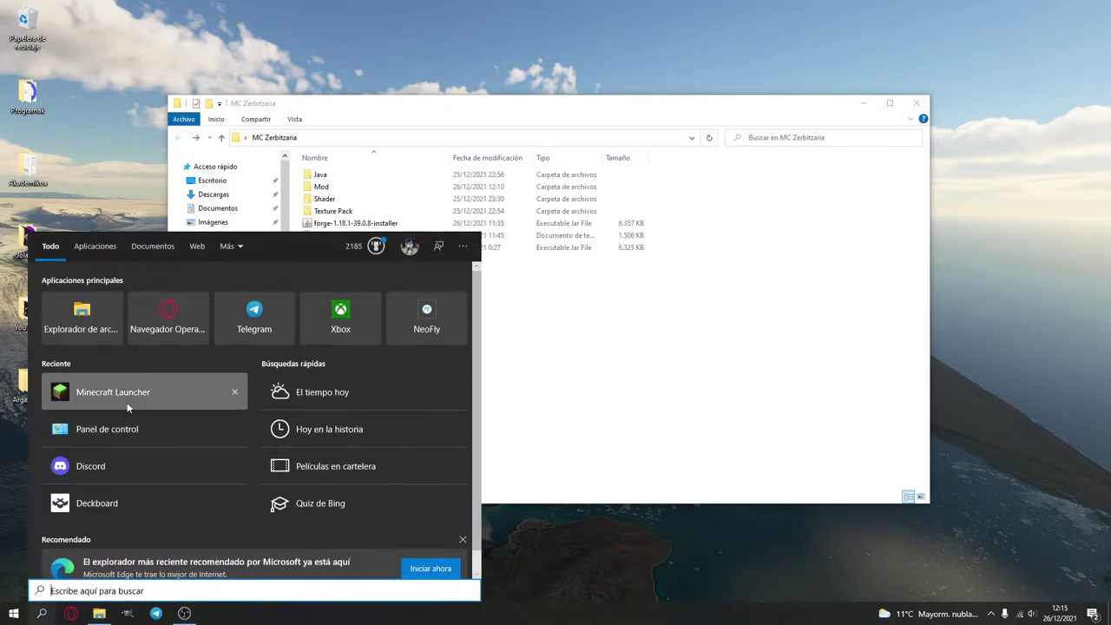
{"action": "left_click", "coordinate": [130, 395]}
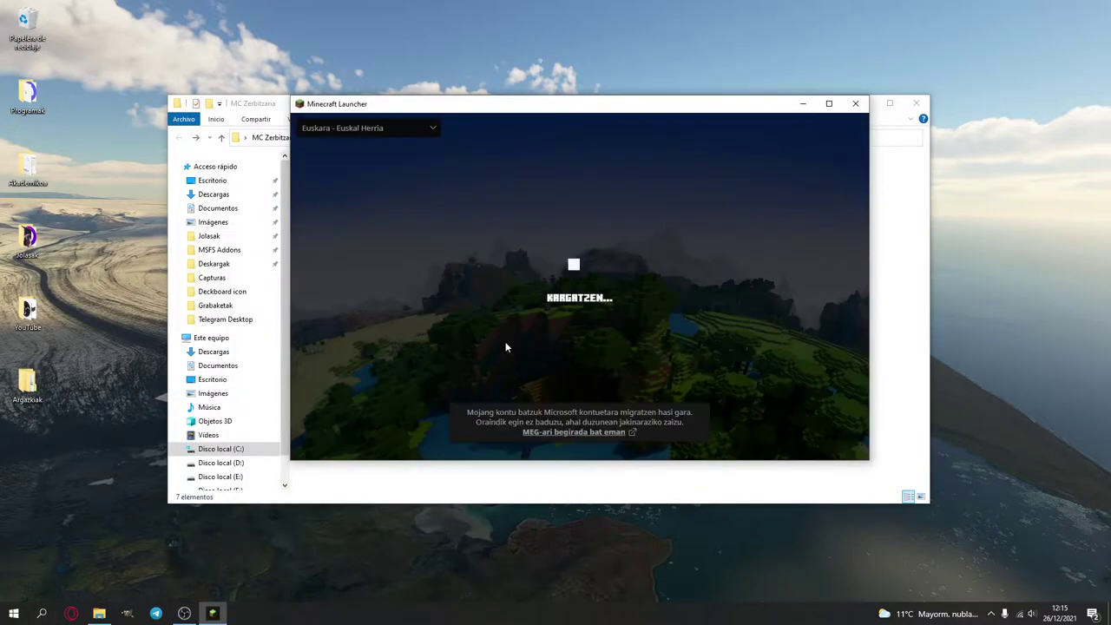
{"action": "left_click_drag", "start_coordinate": [275, 107], "coordinate": [277, 75]}
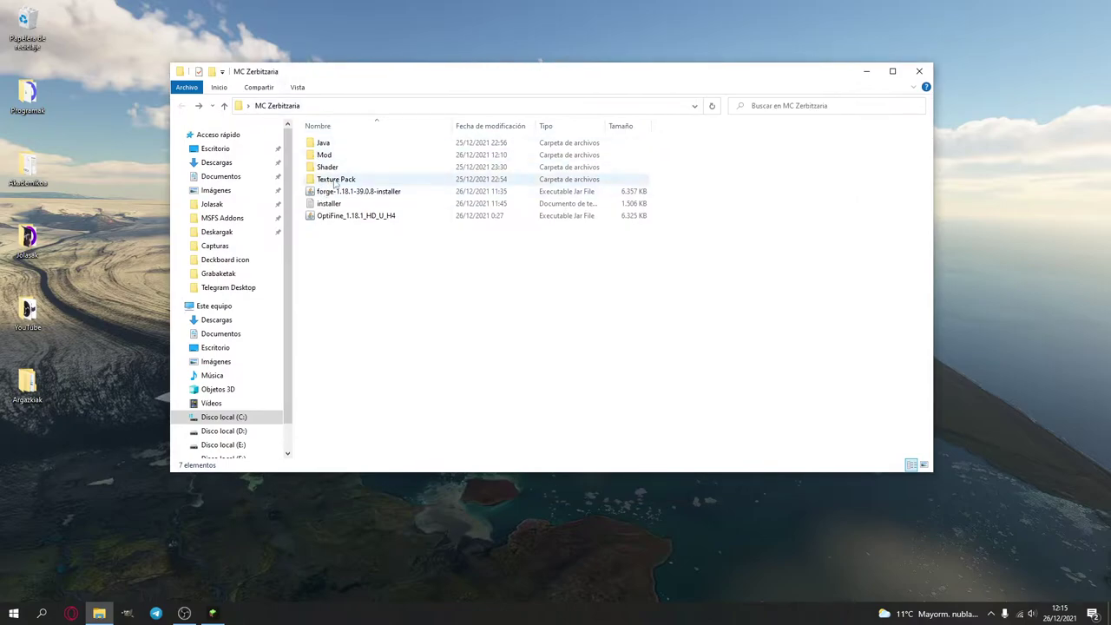
{"action": "left_click", "coordinate": [212, 613]}
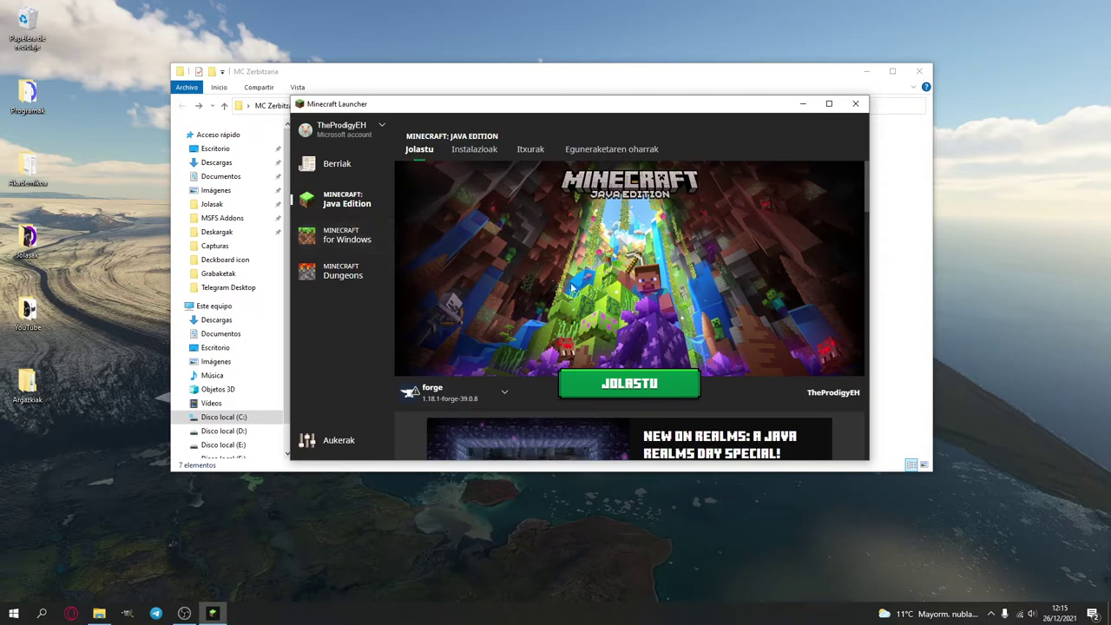
{"action": "mouse_move", "coordinate": [411, 392]}
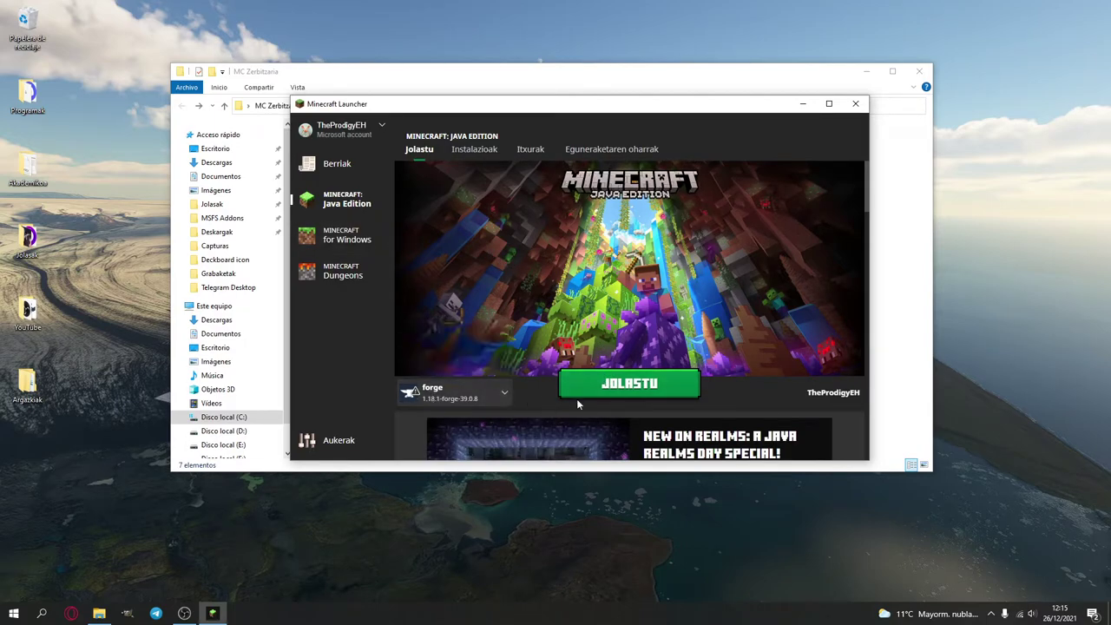
{"action": "left_click", "coordinate": [627, 399]}
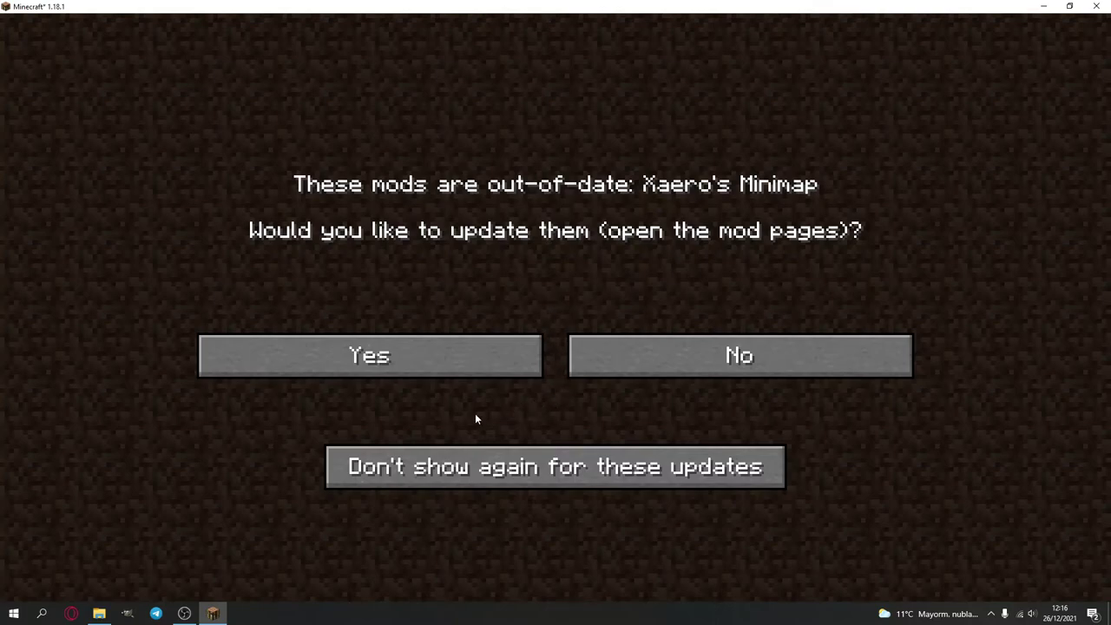
{"action": "left_click", "coordinate": [530, 470]}
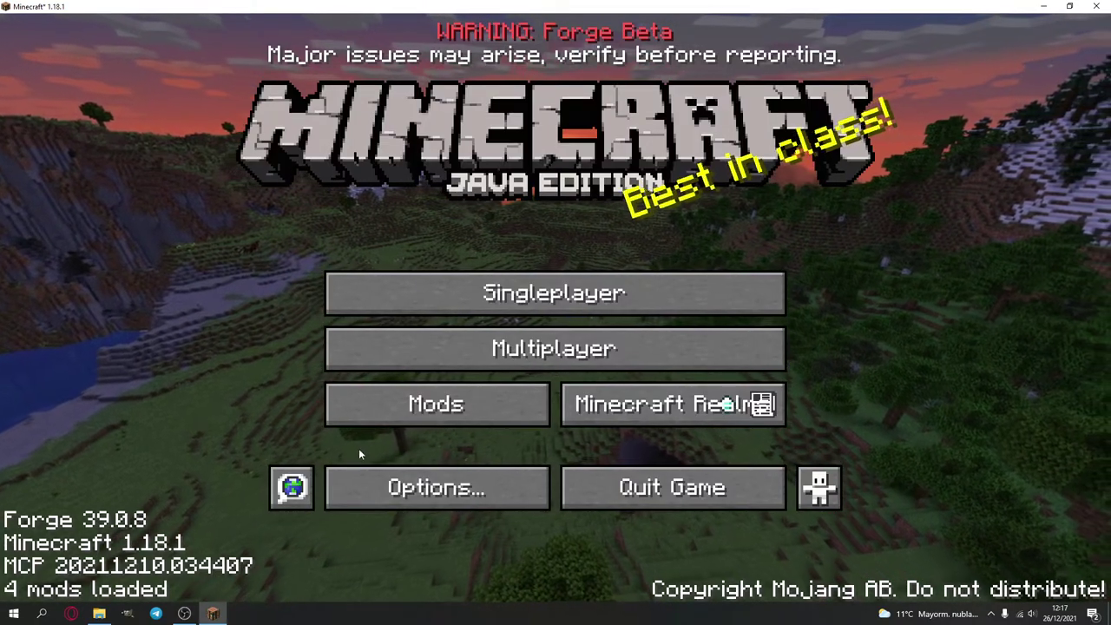
Change the game language to Euskara (Euskal Herria) and return to the title screen.
{"action": "left_click", "coordinate": [289, 488]}
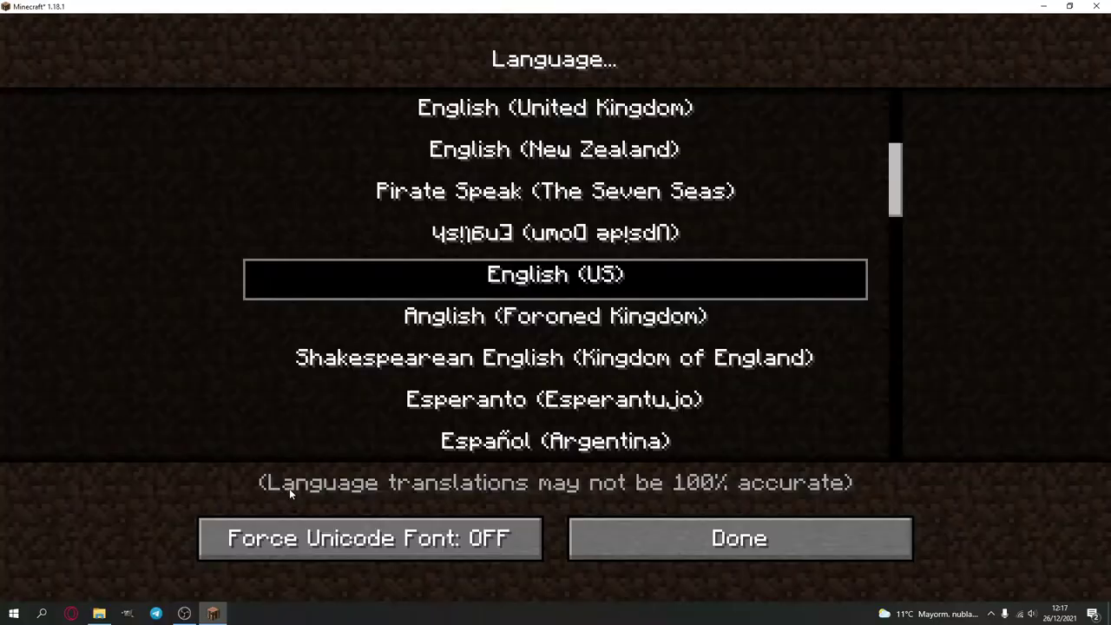
{"action": "scroll", "coordinate": [592, 293], "scroll_direction": "down", "scroll_amount": 4}
{"action": "scroll", "coordinate": [592, 294], "scroll_direction": "down", "scroll_amount": 20}
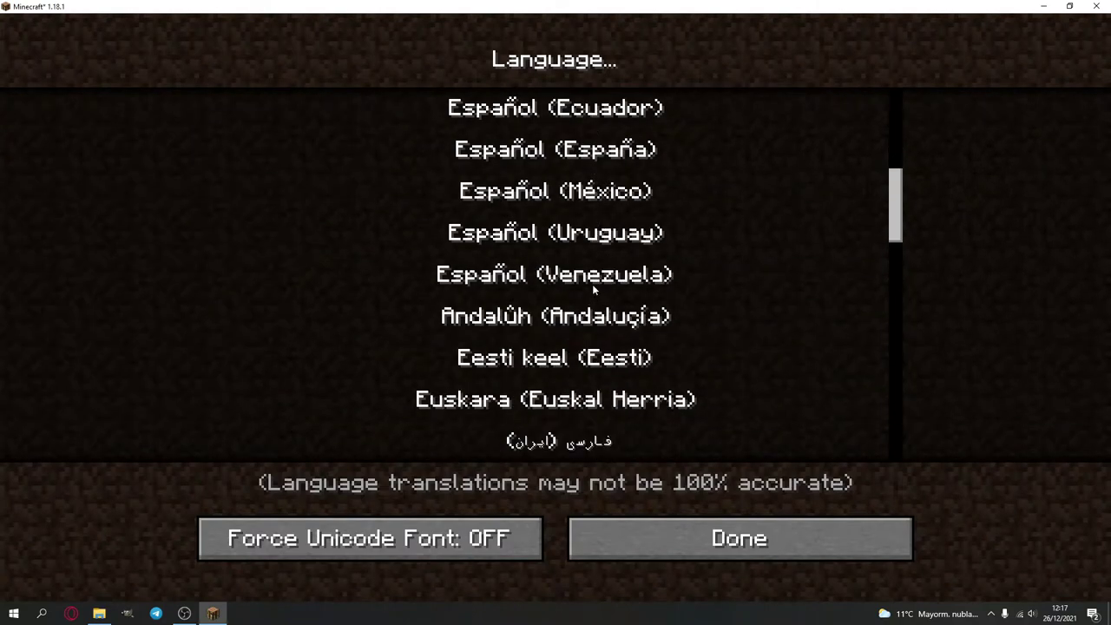
{"action": "left_click", "coordinate": [540, 297]}
{"action": "left_click", "coordinate": [730, 524]}
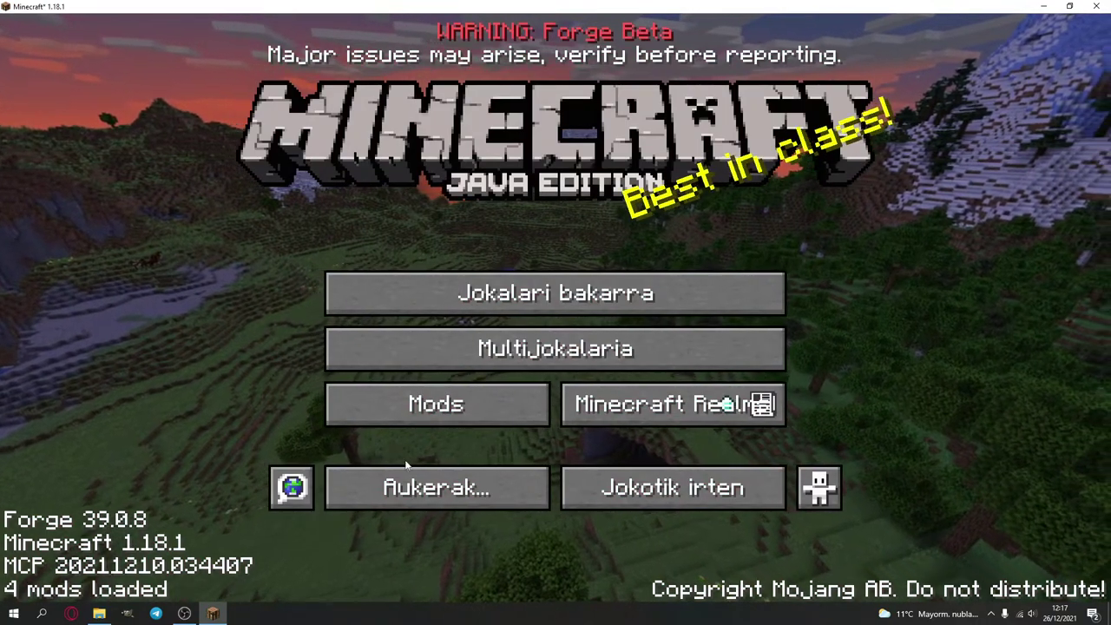
Turn on full screen (Pantaila osoa) in the other video settings and return to the main video settings.
{"action": "left_click", "coordinate": [429, 489]}
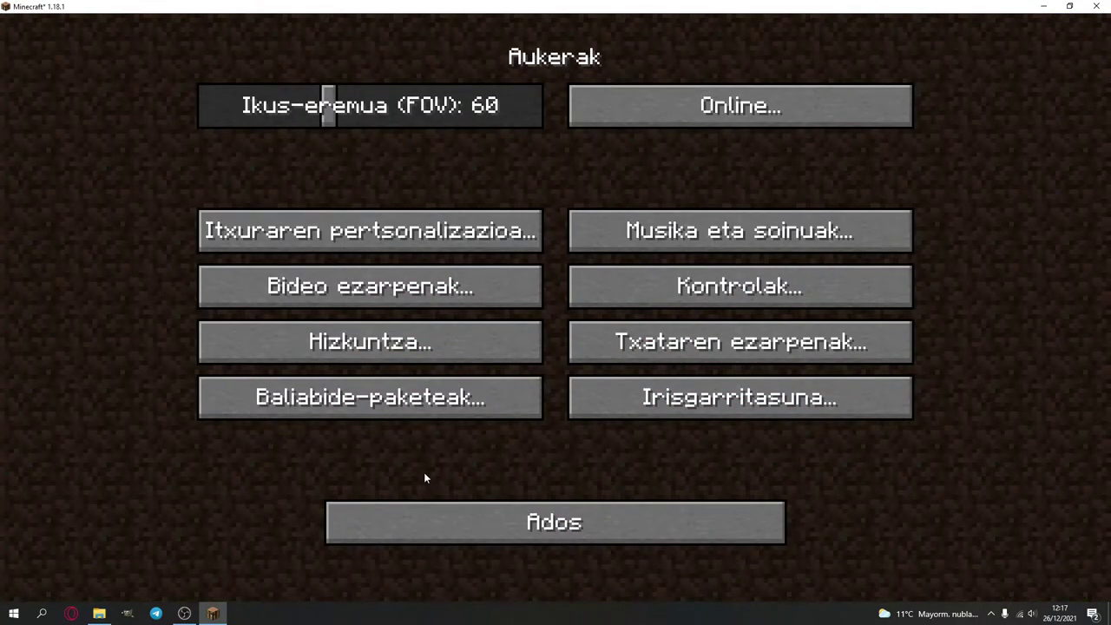
{"action": "left_click", "coordinate": [390, 299]}
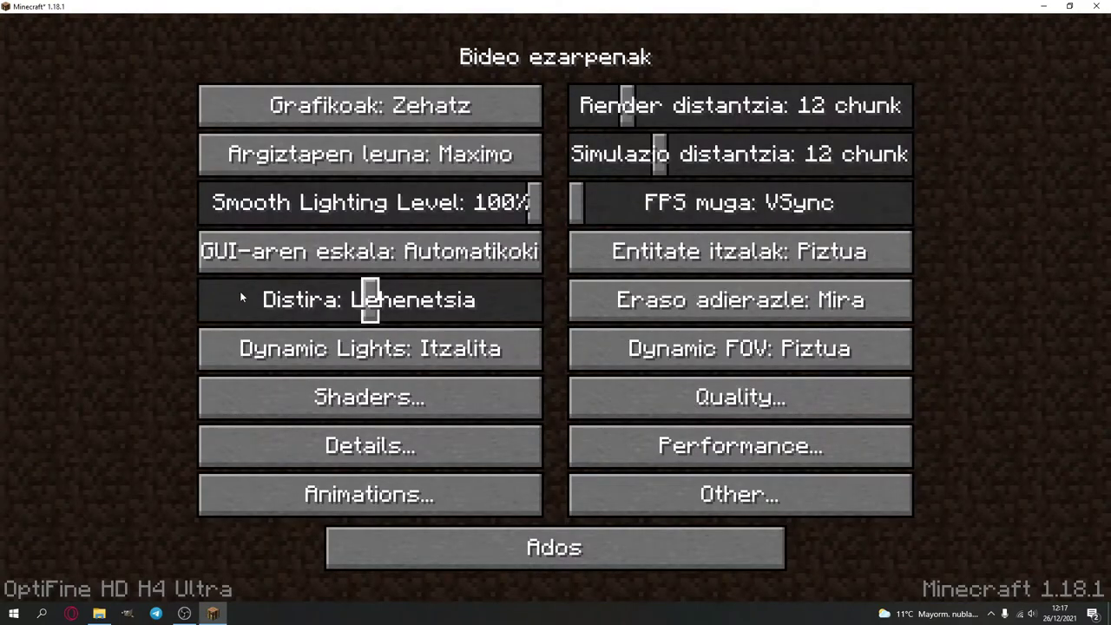
{"action": "left_click", "coordinate": [733, 501]}
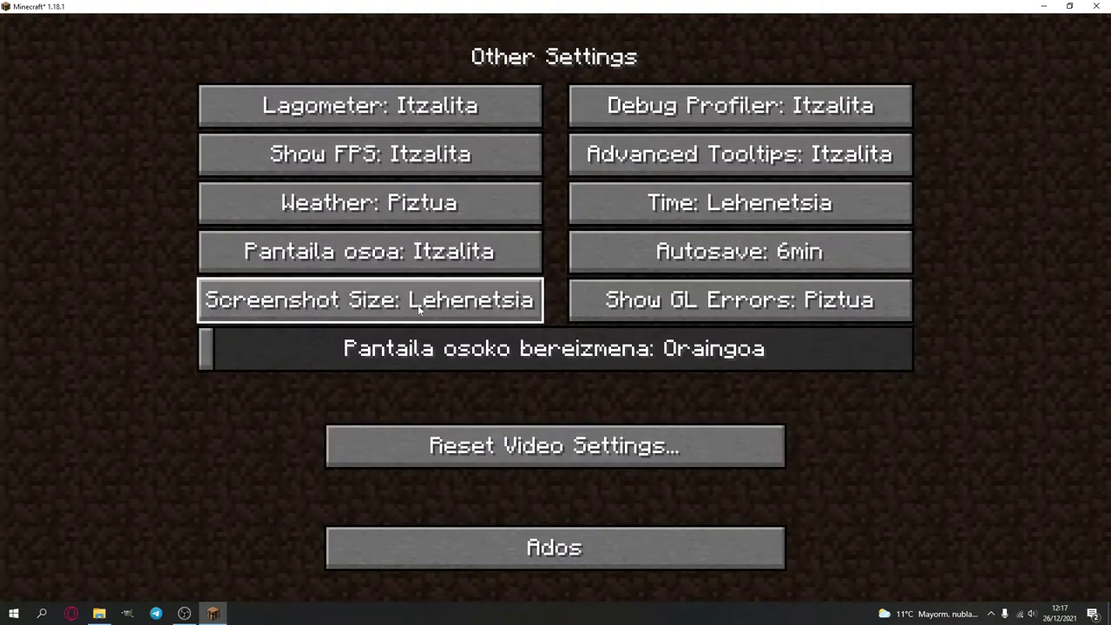
{"action": "left_click", "coordinate": [410, 255]}
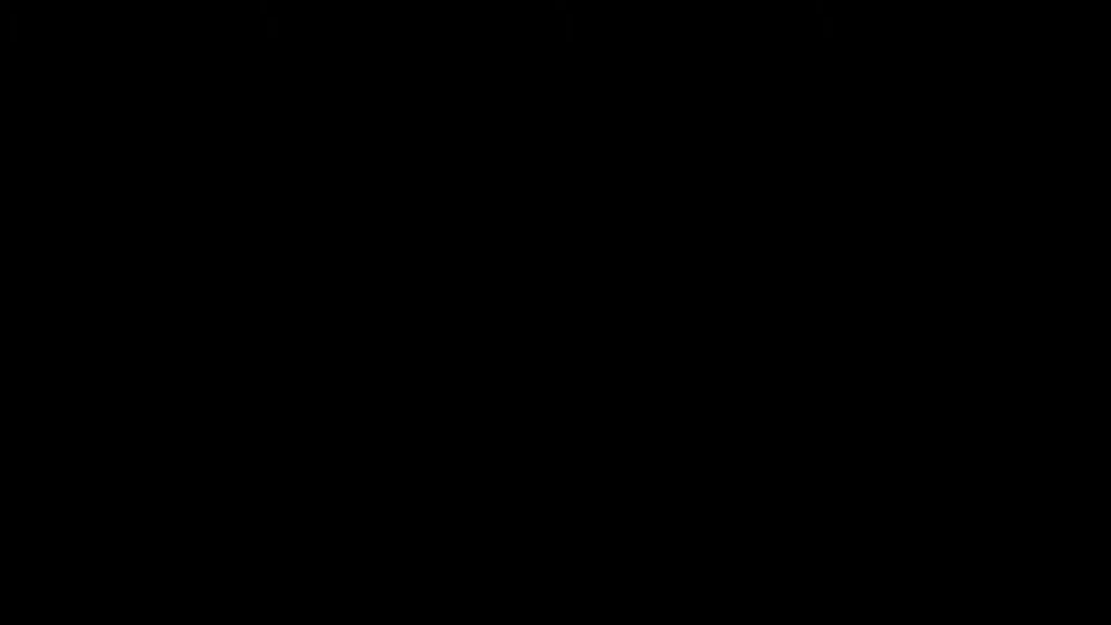
{"action": "key", "text": "Escape"}
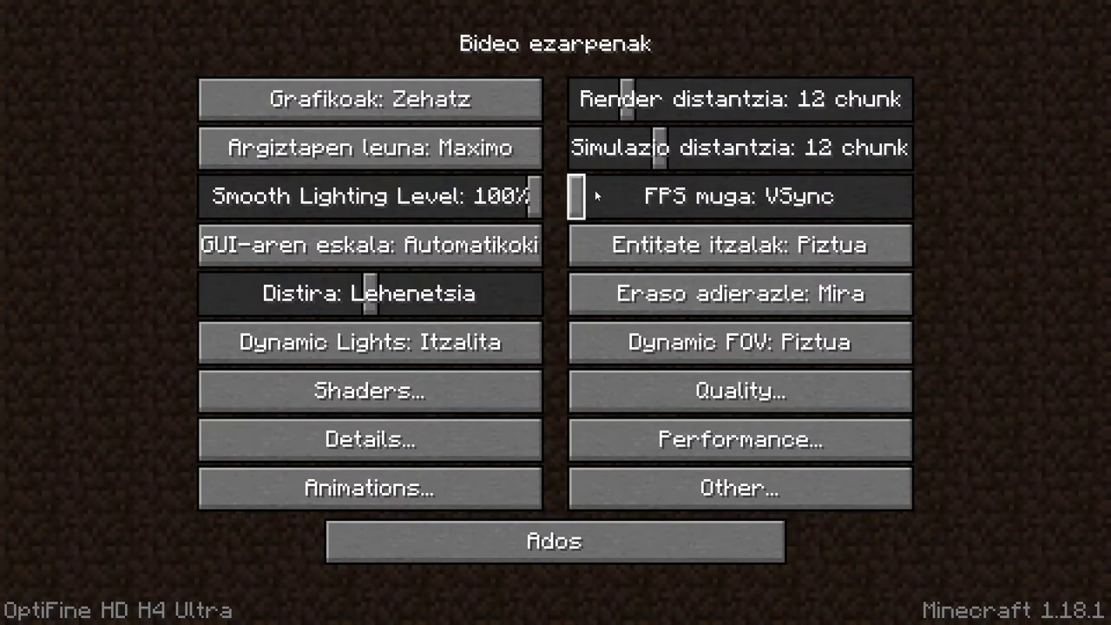
Set the maximum framerate (FPS muga) to 45 fps in the video settings.
{"action": "mouse_move", "coordinate": [592, 190]}
{"action": "mouse_move", "coordinate": [630, 197]}
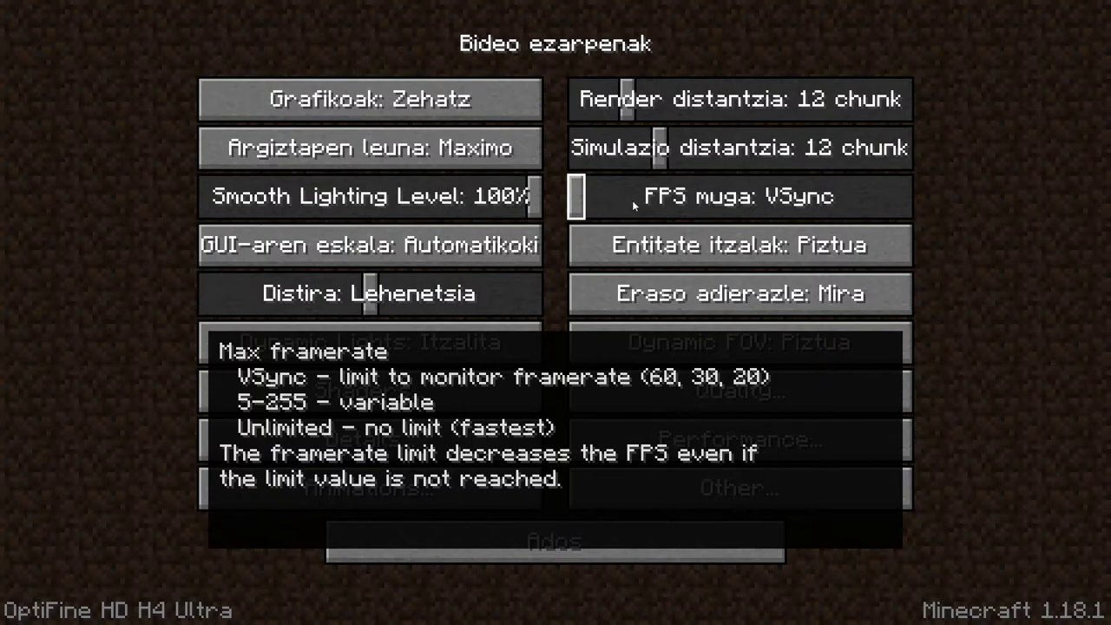
{"action": "left_click_drag", "start_coordinate": [576, 203], "coordinate": [631, 204]}
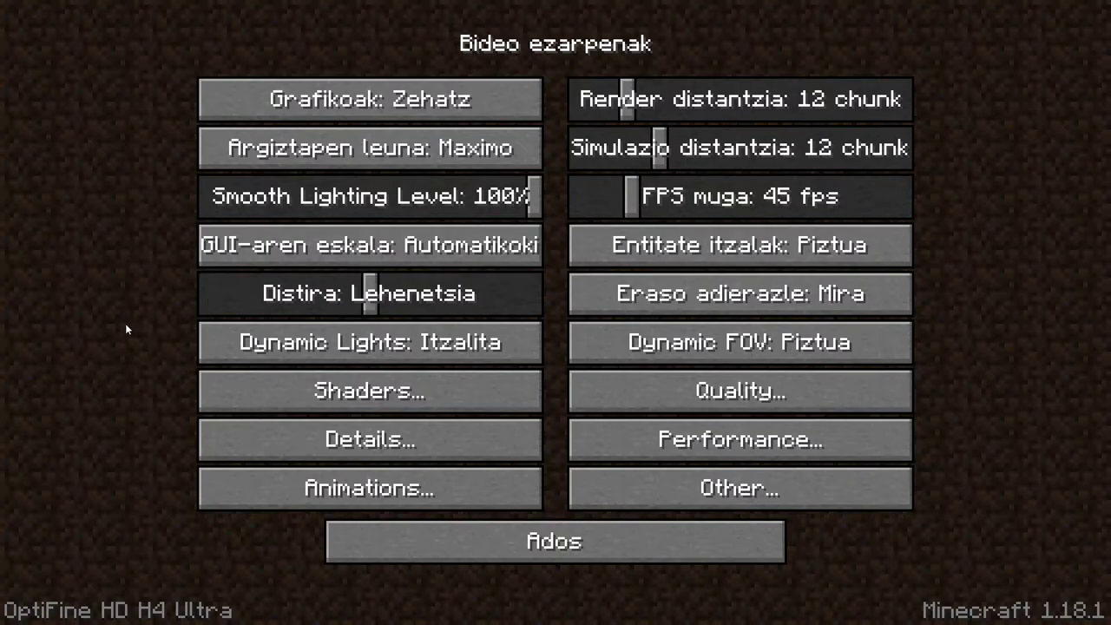
Open the shaderpacks folder from the game's shader settings and reposition its window so the MC Zerbitzaria files are reachable.
{"action": "left_click", "coordinate": [338, 393]}
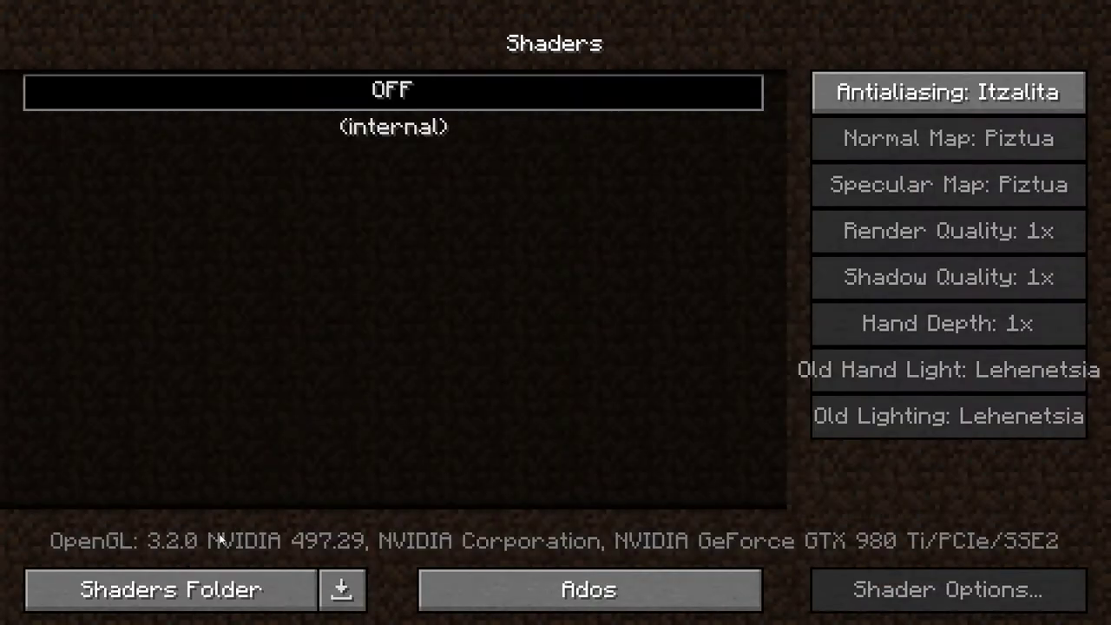
{"action": "left_click", "coordinate": [176, 591]}
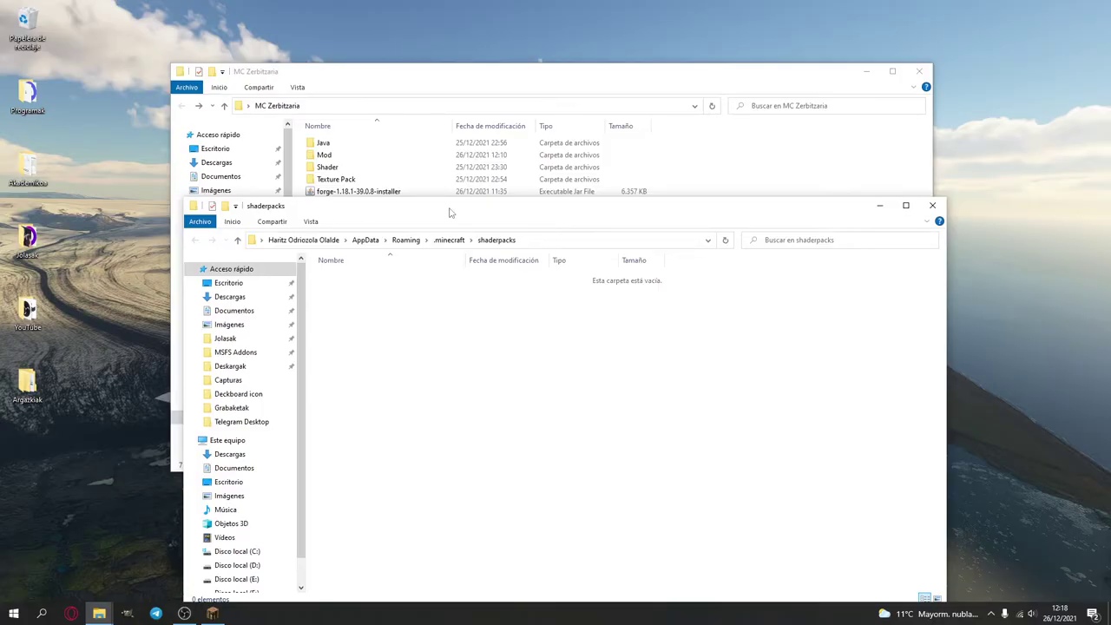
{"action": "left_click_drag", "start_coordinate": [449, 209], "coordinate": [443, 273]}
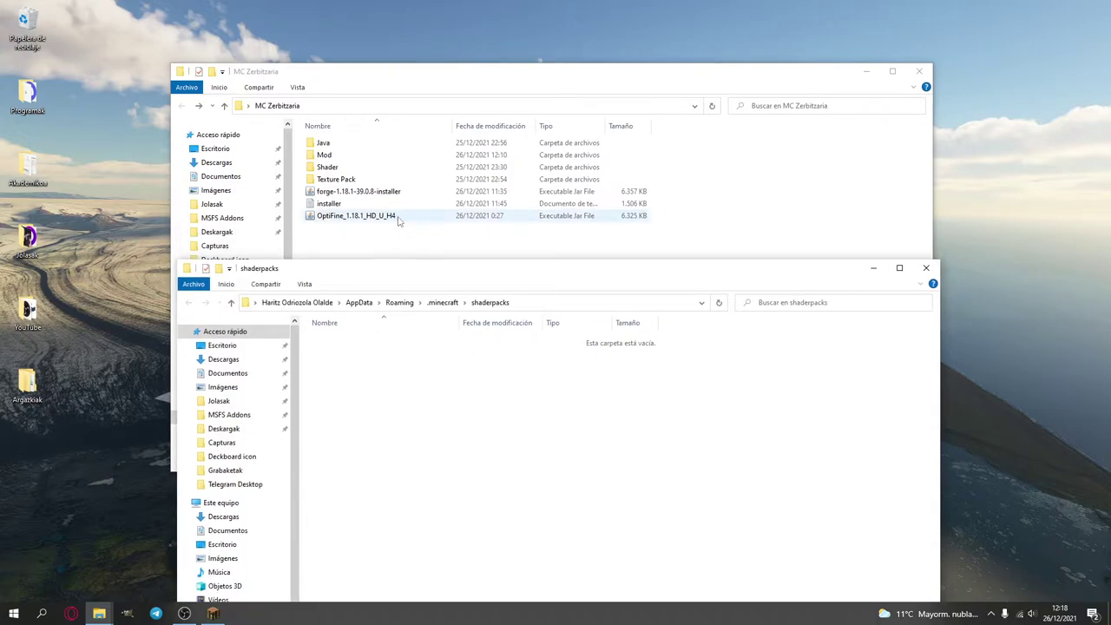
Copy SEUS PTGI HRR Test 2.1 and SEUS-Renewed-v1.0.1 from the Shader folder into shaderpacks, and close the shaderpacks window.
{"action": "double_click", "coordinate": [328, 167]}
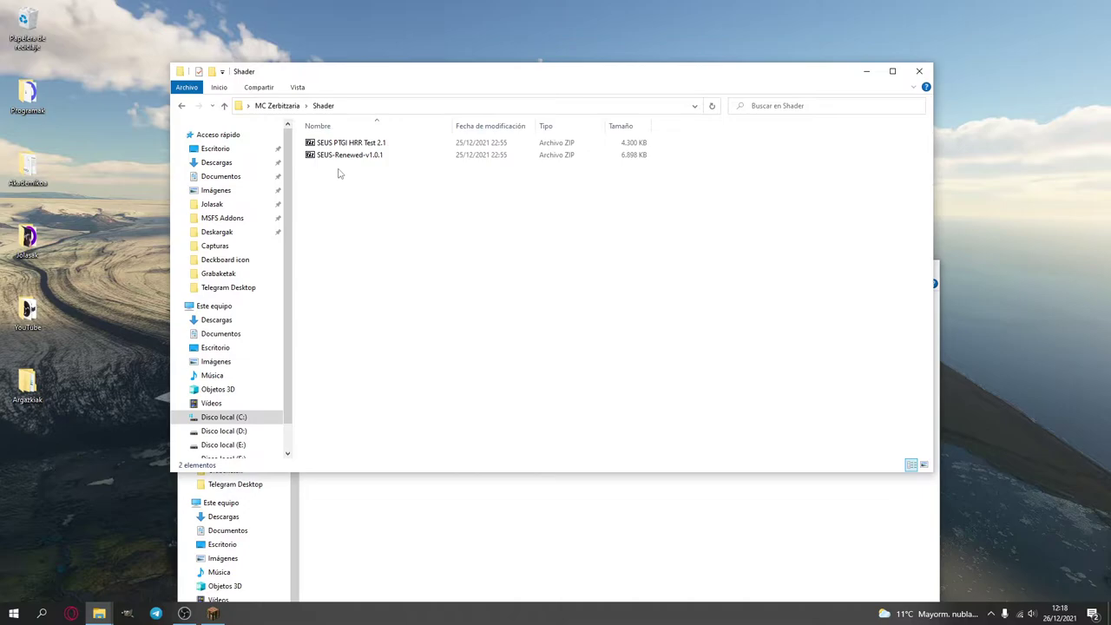
{"action": "left_click_drag", "start_coordinate": [377, 193], "coordinate": [357, 147]}
{"action": "right_click", "coordinate": [358, 148]}
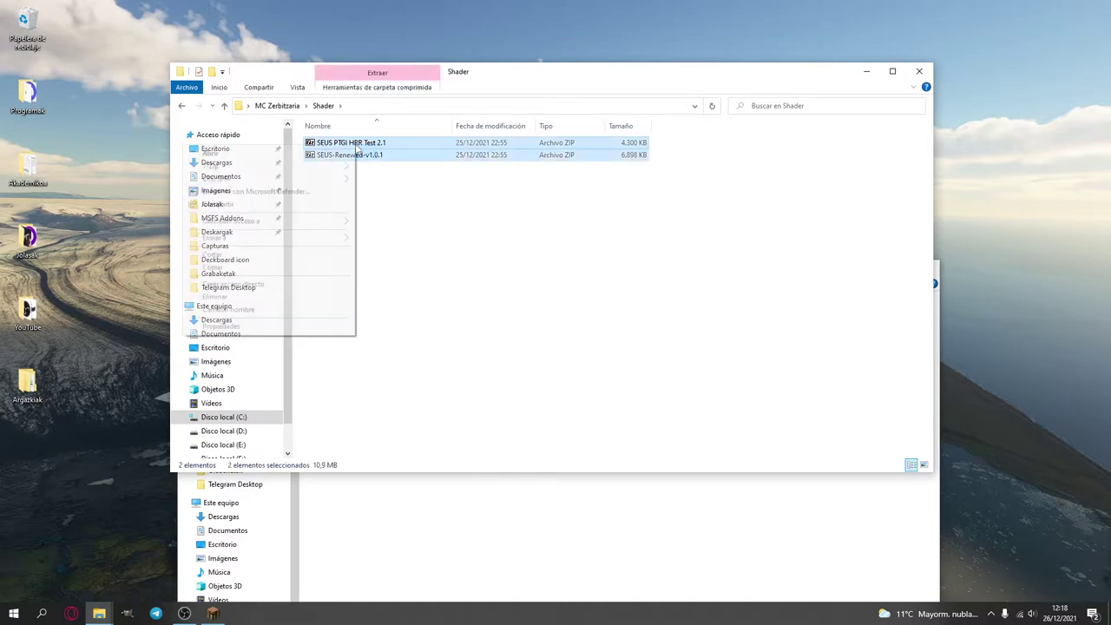
{"action": "left_click", "coordinate": [283, 268]}
{"action": "left_click", "coordinate": [470, 488]}
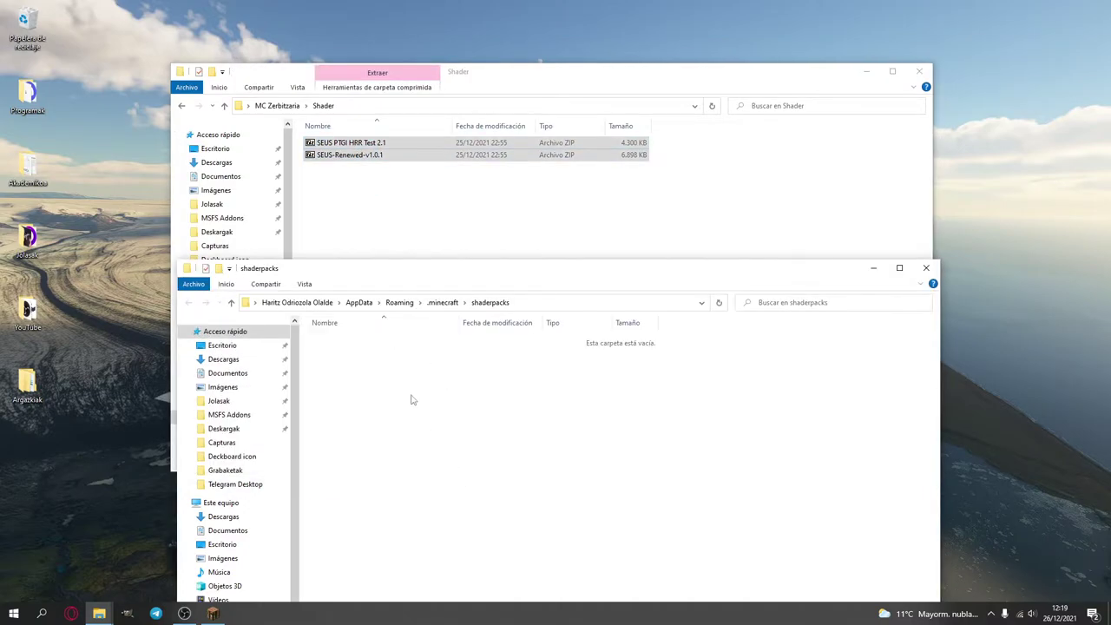
{"action": "right_click", "coordinate": [417, 405]}
{"action": "left_click", "coordinate": [364, 474]}
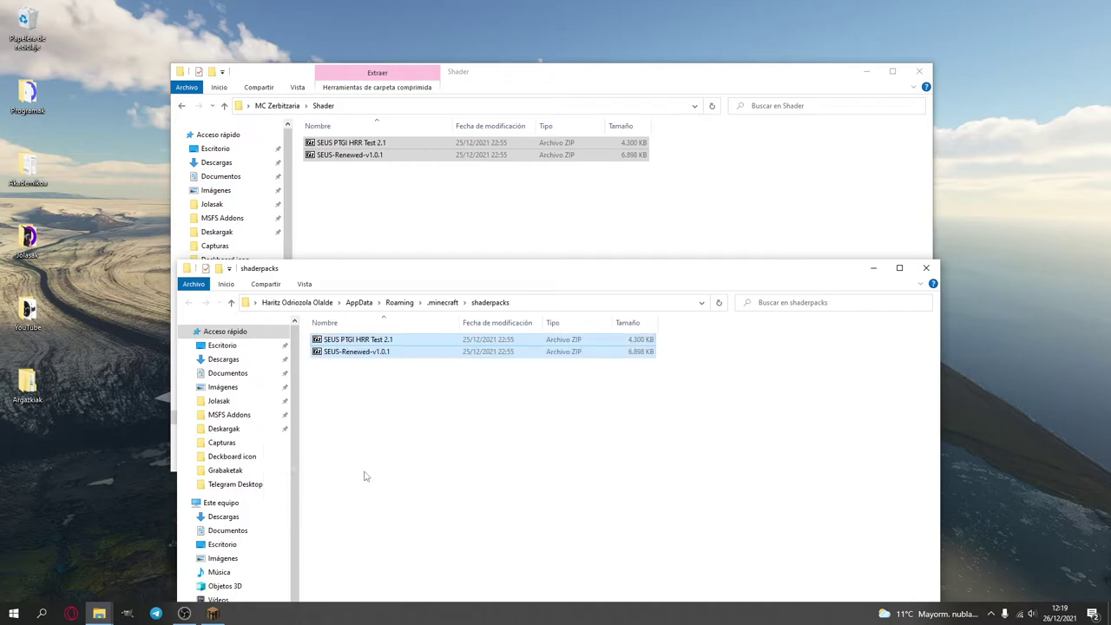
{"action": "left_click", "coordinate": [514, 453]}
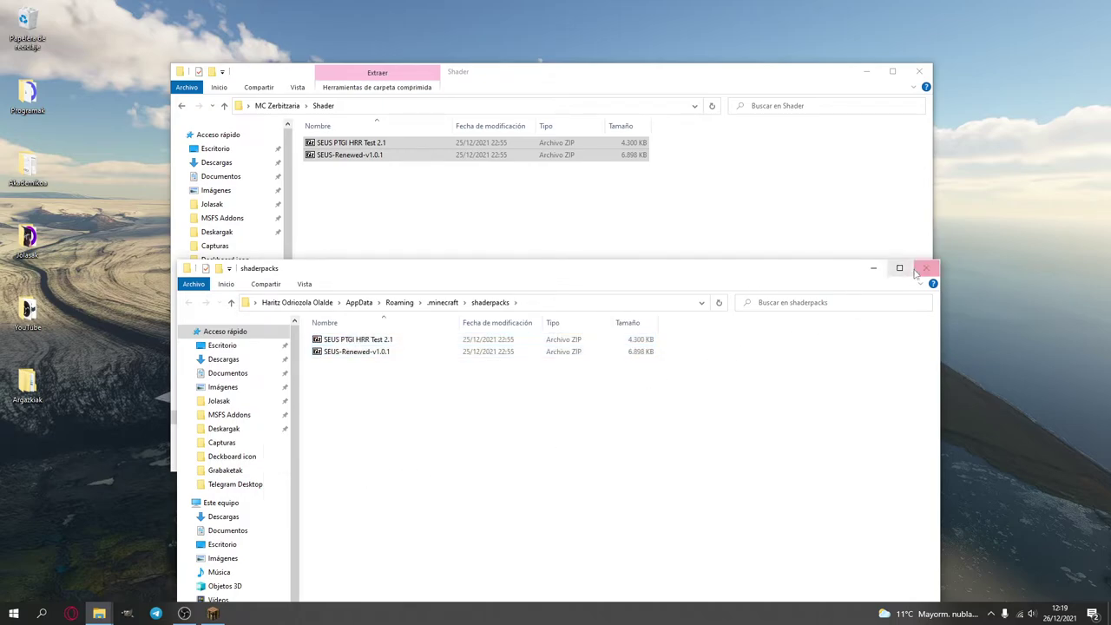
{"action": "left_click", "coordinate": [927, 268]}
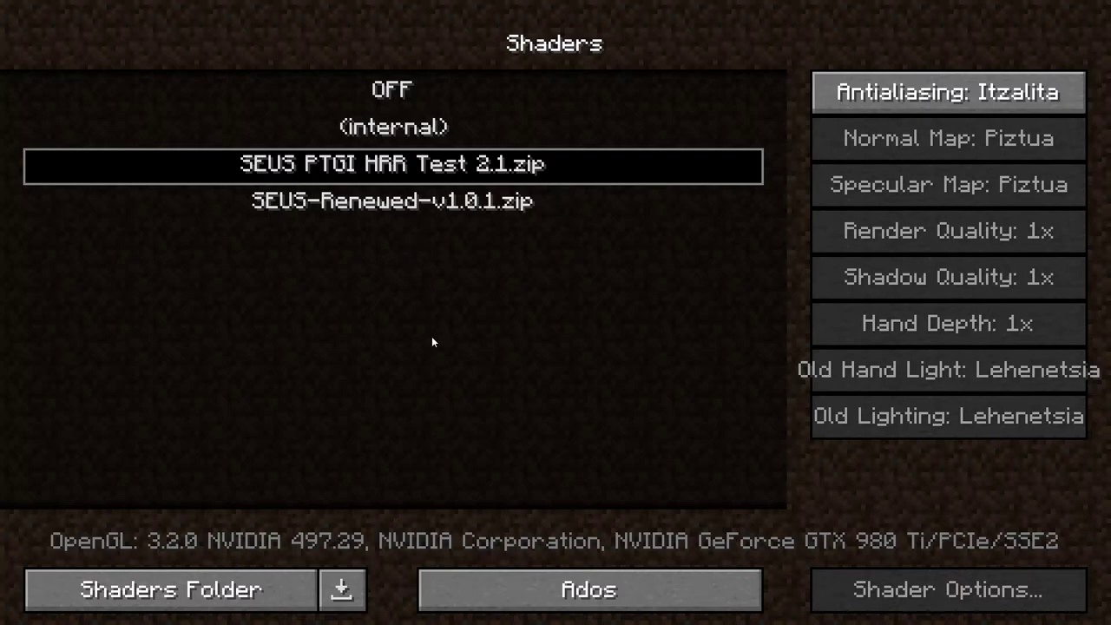
Set the shader selection to OFF and raise the brightness (Distira) to Distiratsua in the video settings.
{"action": "left_click", "coordinate": [411, 102]}
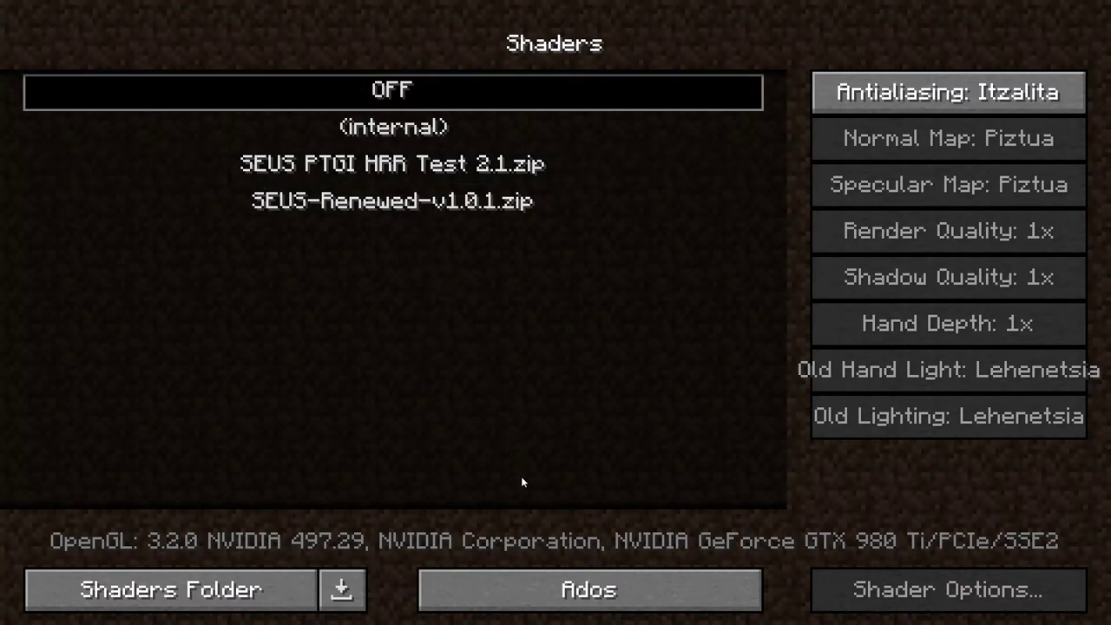
{"action": "left_click", "coordinate": [515, 583]}
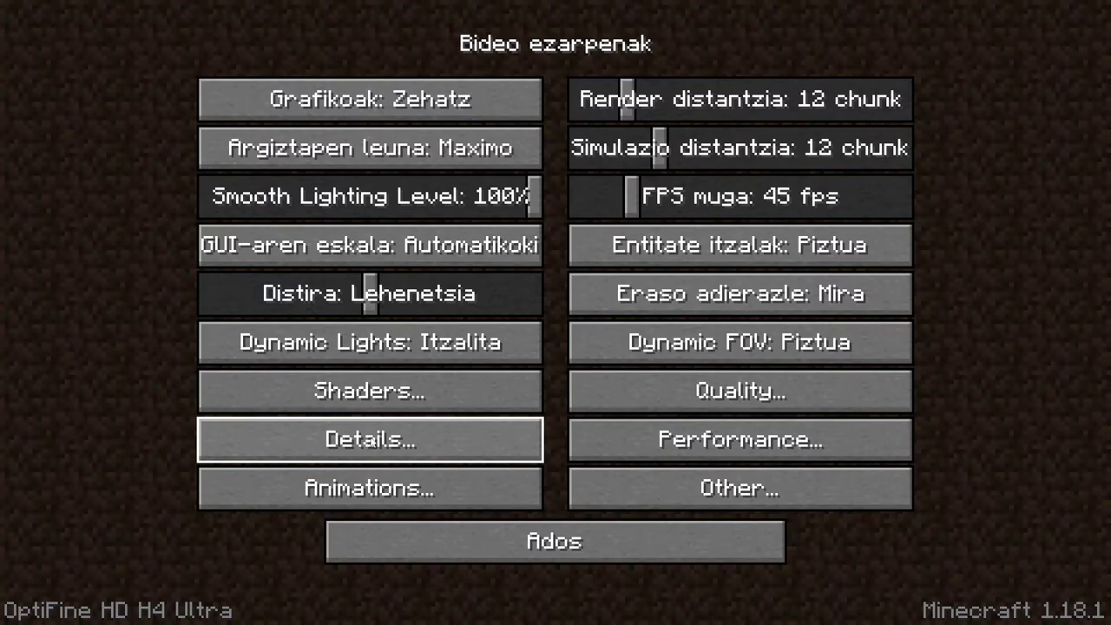
{"action": "left_click_drag", "start_coordinate": [370, 295], "coordinate": [535, 297]}
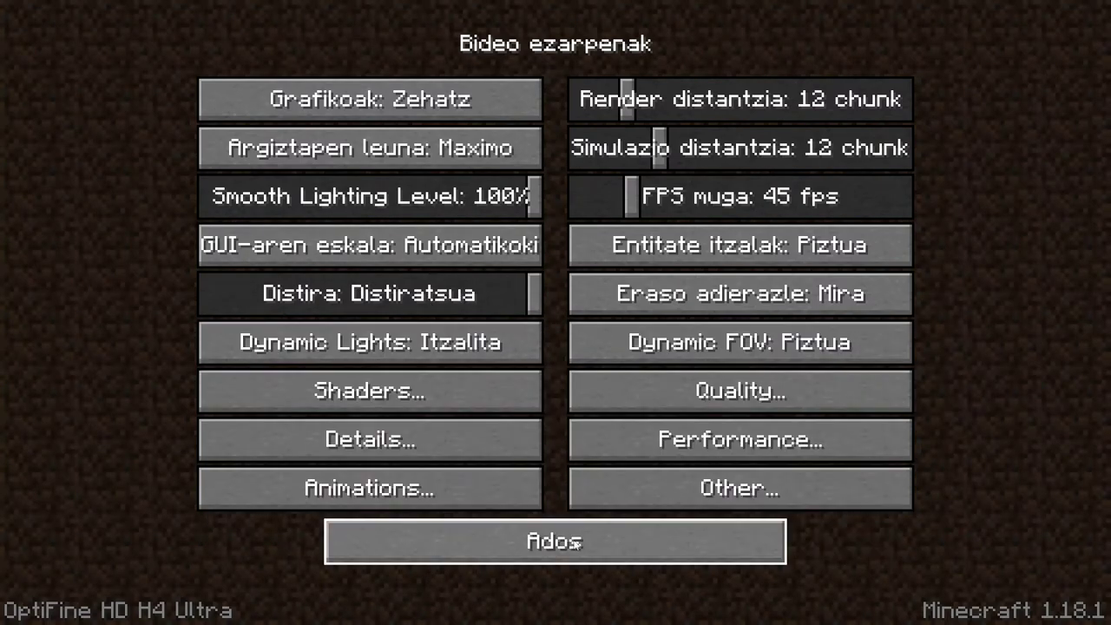
{"action": "left_click", "coordinate": [575, 542]}
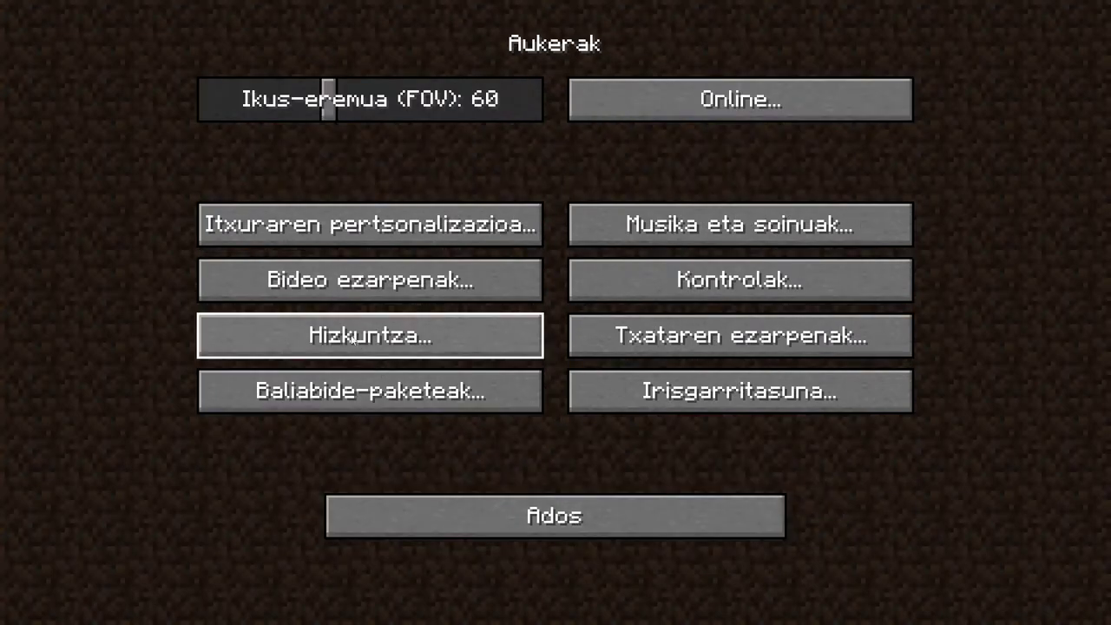
Open the resourcepacks folder from the game's resource pack settings (Baliabide-paketeak).
{"action": "left_click", "coordinate": [369, 386]}
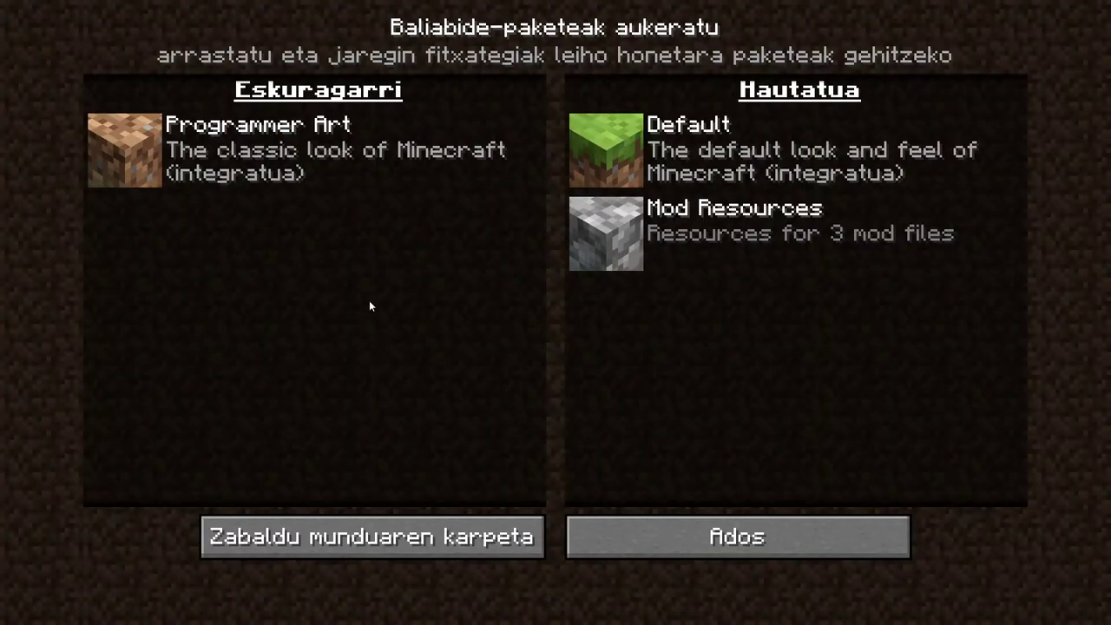
{"action": "mouse_move", "coordinate": [612, 242]}
{"action": "left_click", "coordinate": [373, 523]}
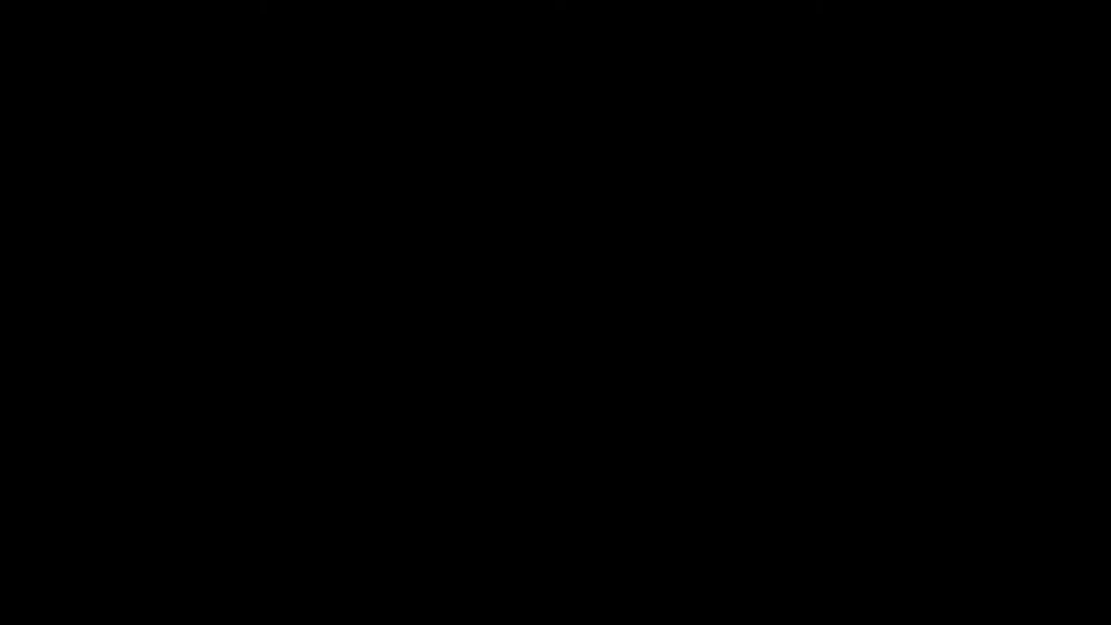
Copy VNR-1.0.4 from the Texture Pack folder in MC Zerbitzaria into resourcepacks, and close both folder windows.
{"action": "key", "text": "BackSpace"}
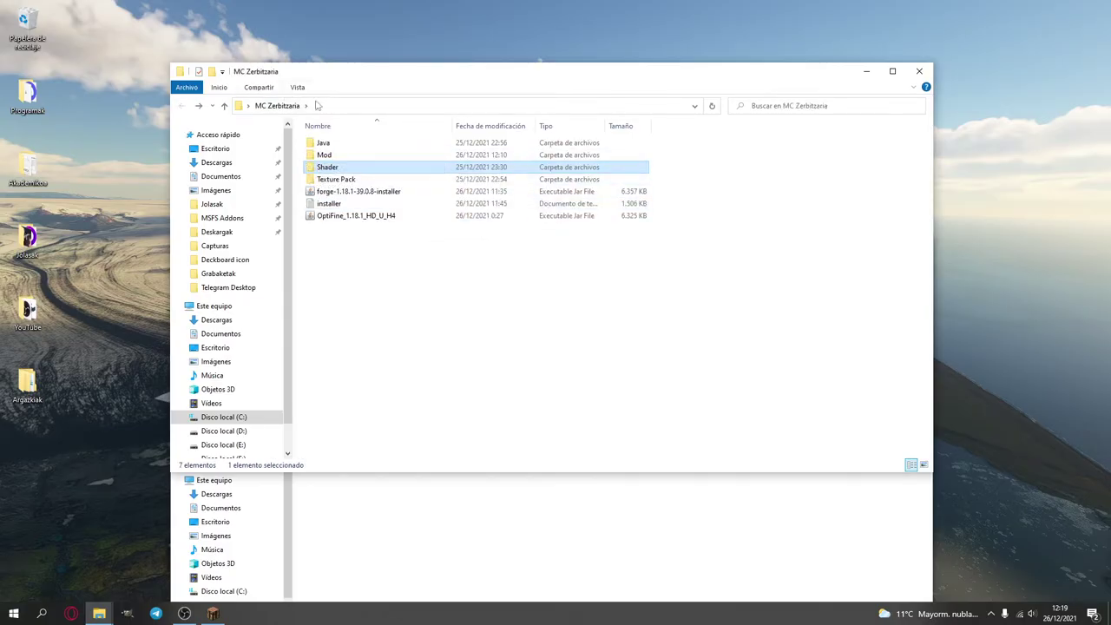
{"action": "double_click", "coordinate": [343, 180]}
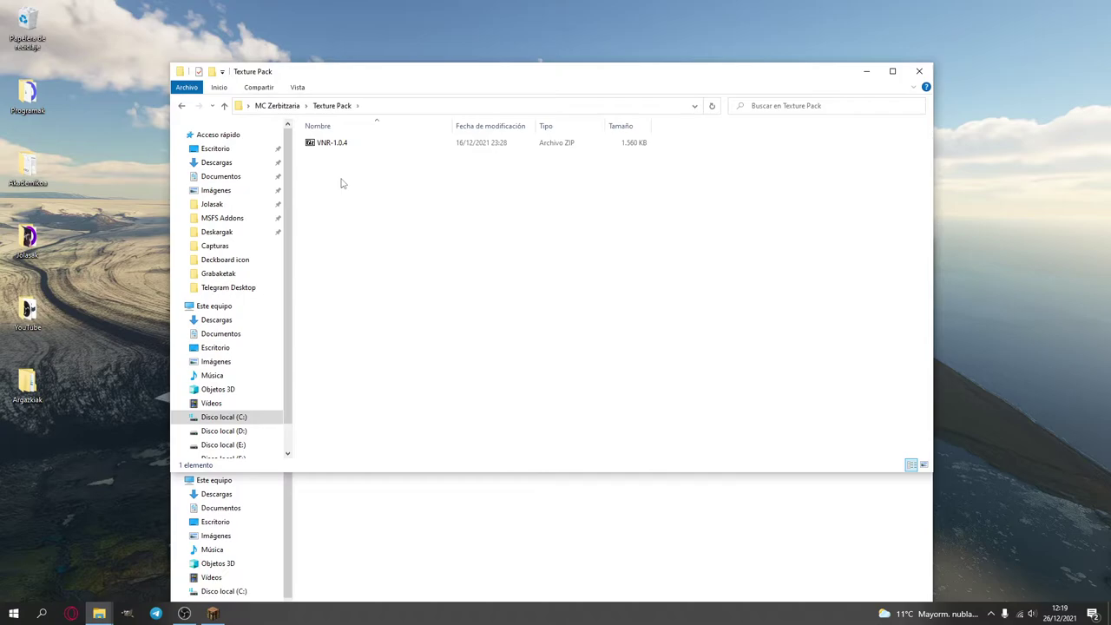
{"action": "left_click", "coordinate": [330, 148]}
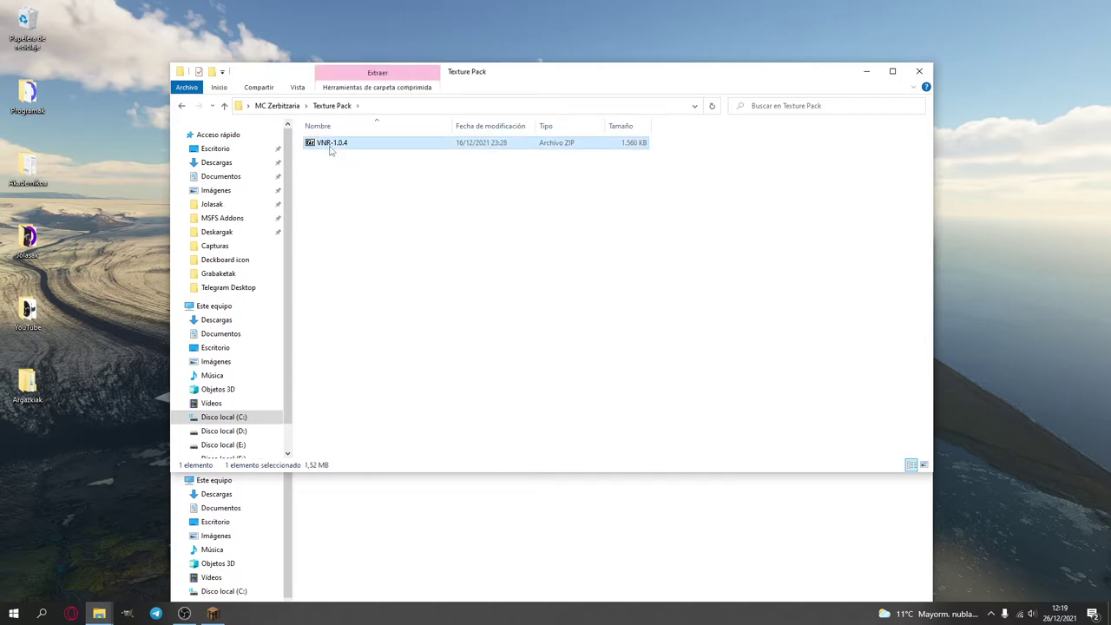
{"action": "right_click", "coordinate": [330, 147]}
{"action": "left_click", "coordinate": [265, 305]}
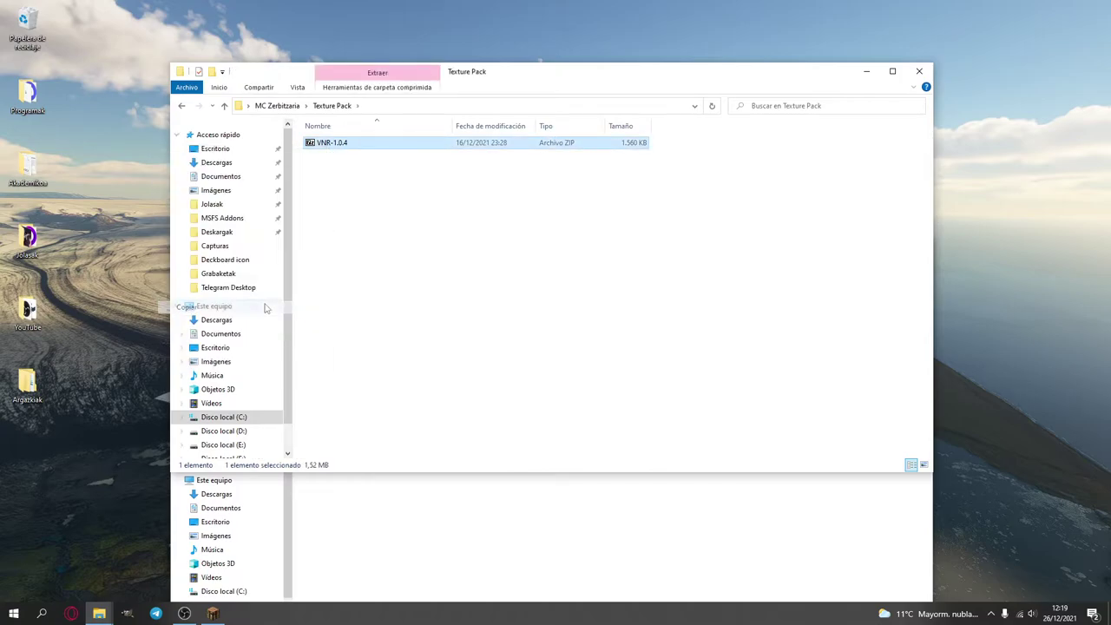
{"action": "left_click", "coordinate": [518, 522]}
{"action": "right_click", "coordinate": [403, 359]}
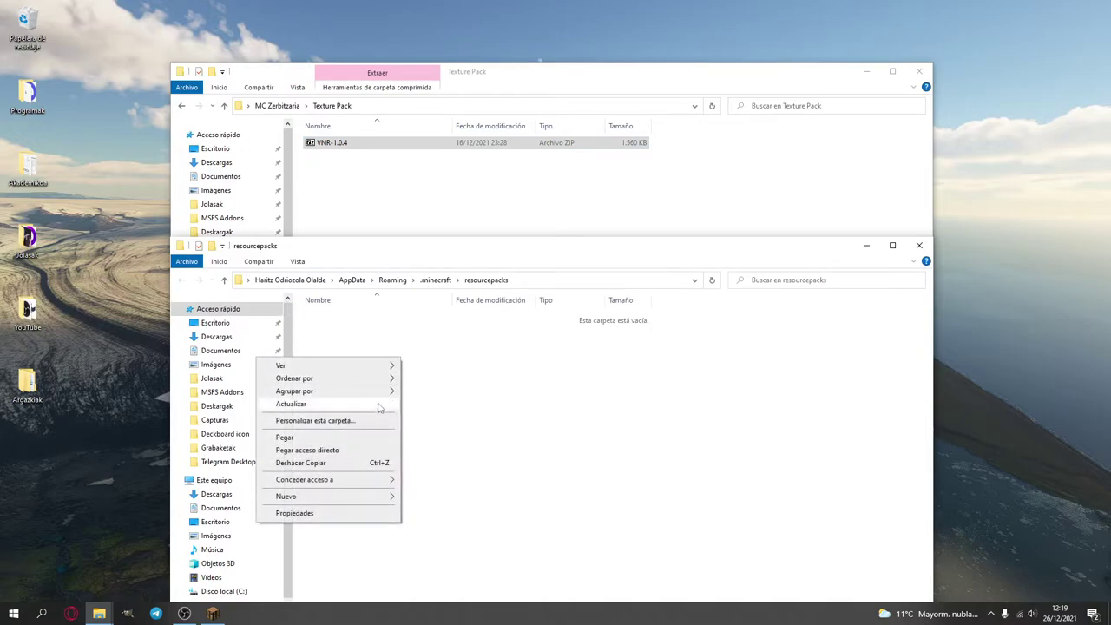
{"action": "left_click", "coordinate": [366, 436]}
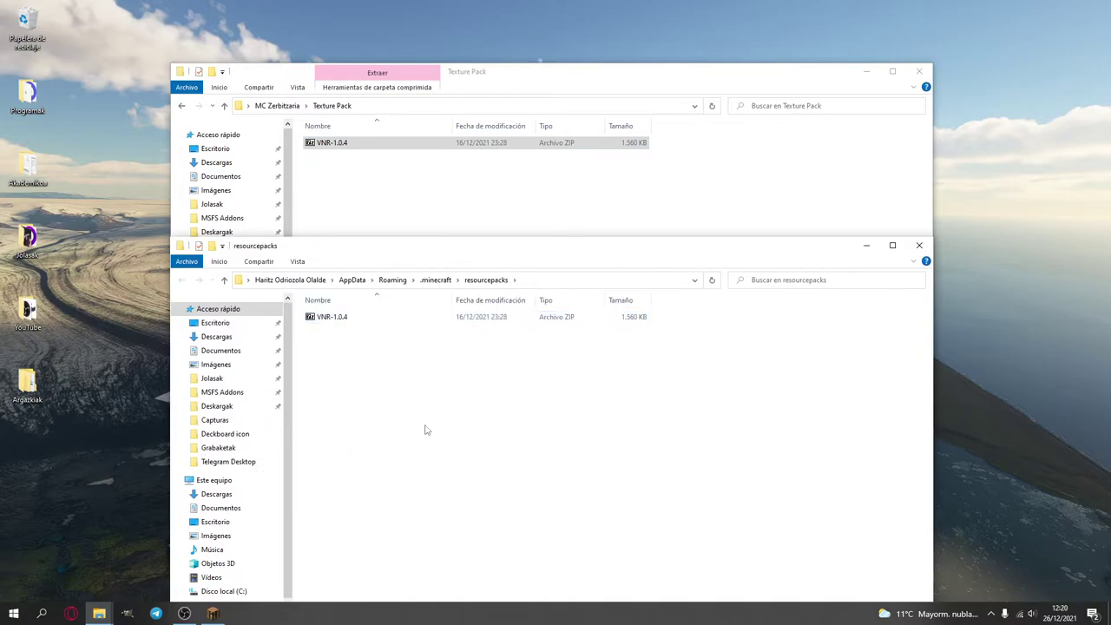
{"action": "left_click", "coordinate": [919, 245]}
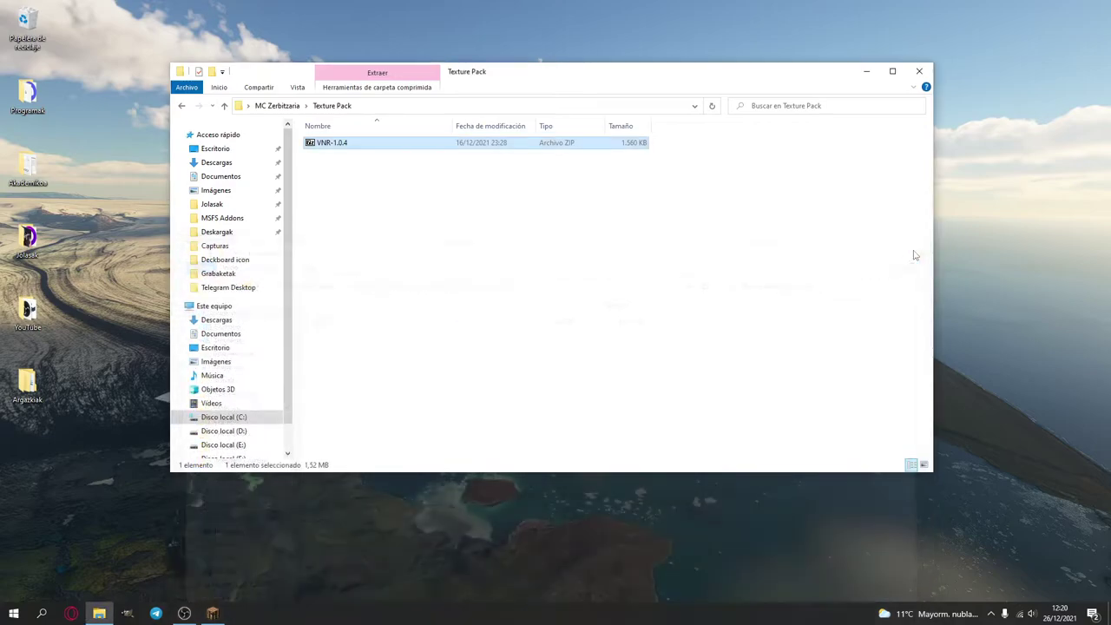
{"action": "left_click", "coordinate": [919, 71]}
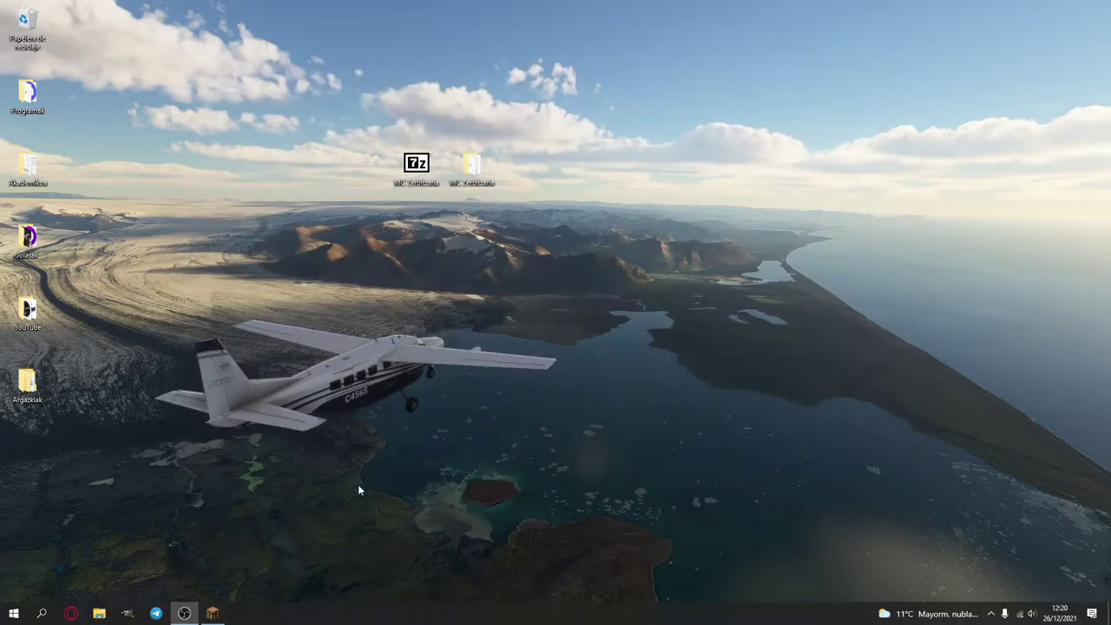
Switch back to Minecraft, add VNR-1.0.4.zip to the selected resource packs (Hautatua), and apply the selection.
{"action": "left_click", "coordinate": [224, 614]}
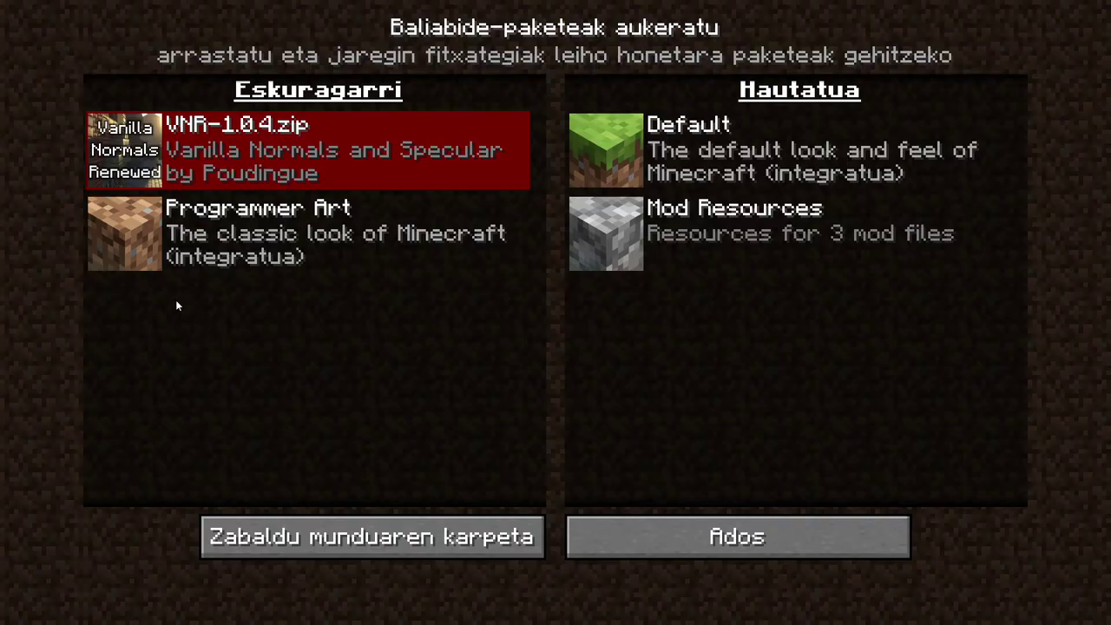
{"action": "mouse_move", "coordinate": [124, 148]}
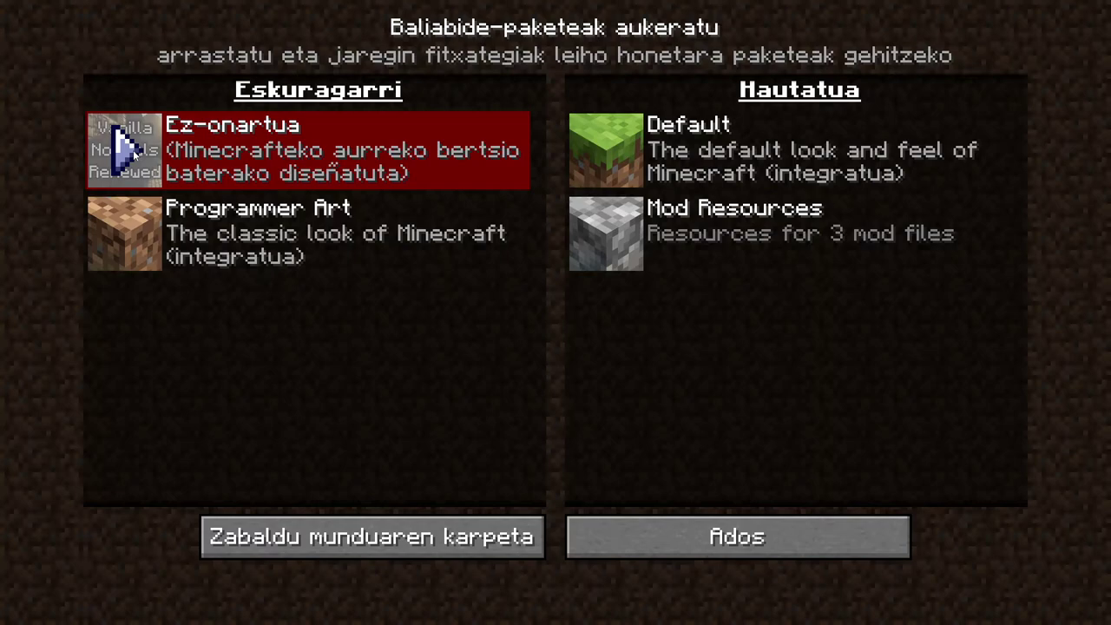
{"action": "left_click", "coordinate": [126, 149]}
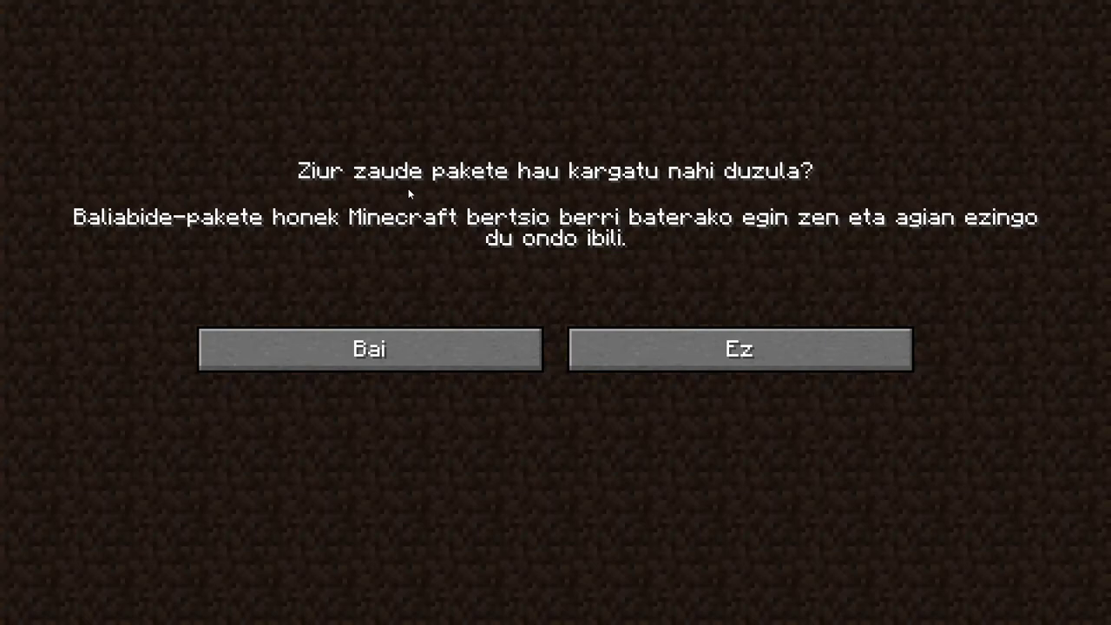
{"action": "left_click", "coordinate": [372, 347]}
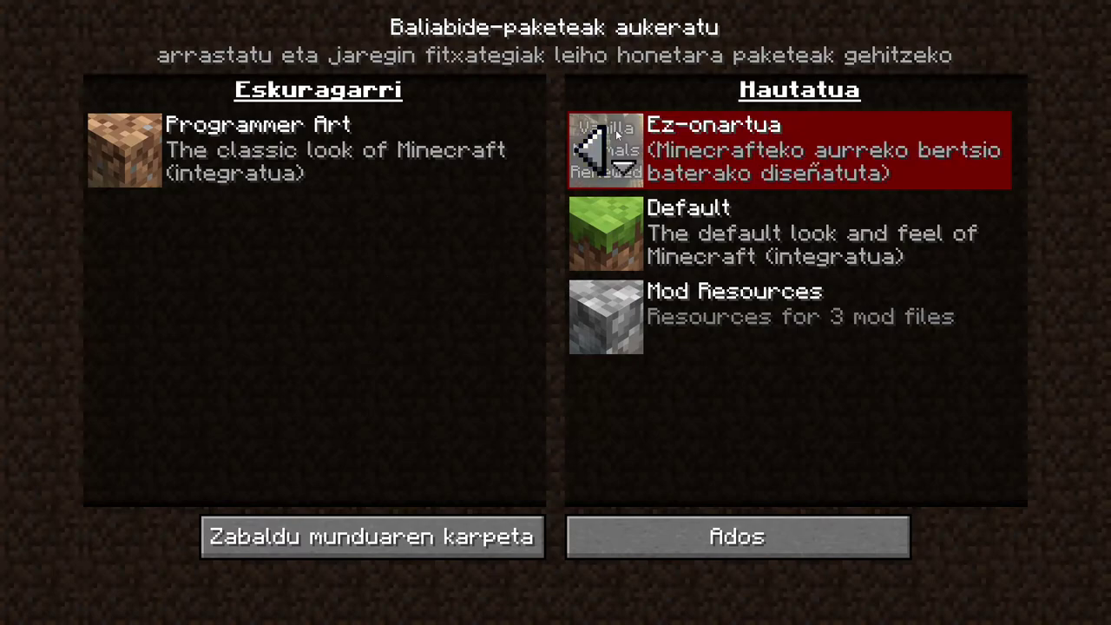
{"action": "mouse_move", "coordinate": [615, 194]}
{"action": "left_click", "coordinate": [646, 519]}
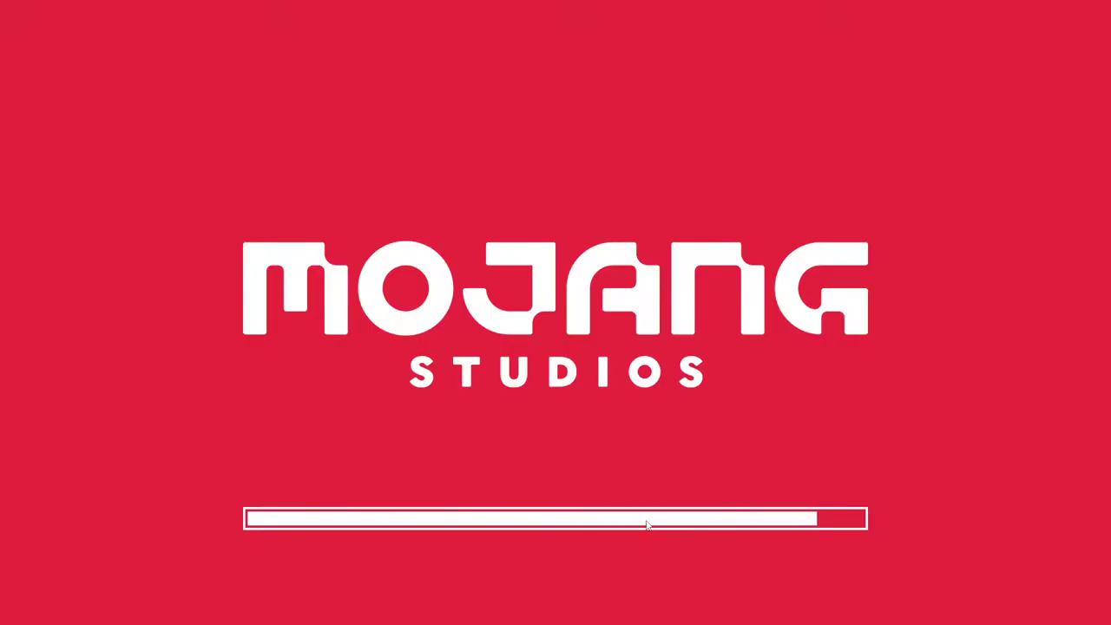